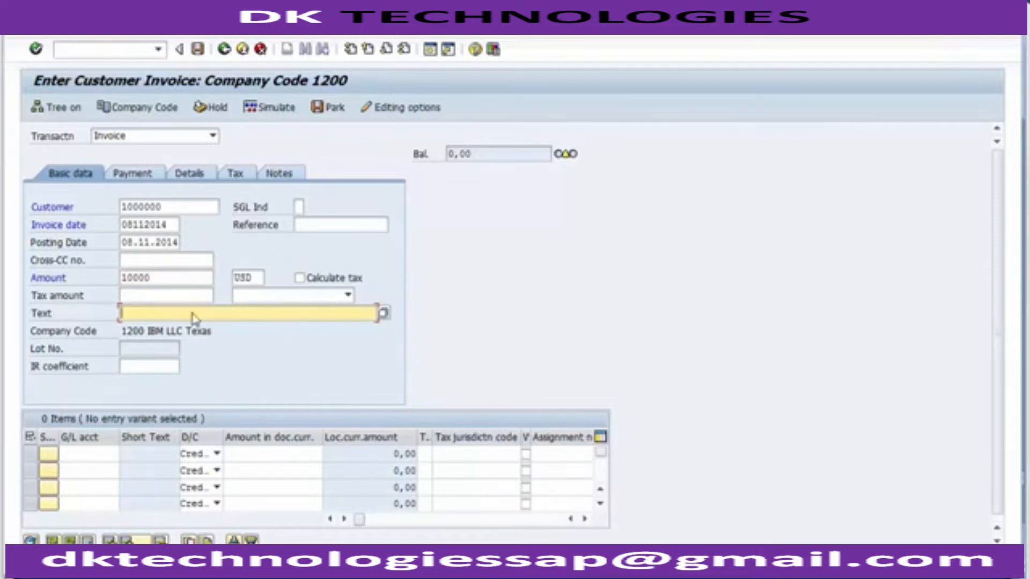
Enter "Sale to Xerox" as the invoice text and 124 as the reference
type("Sale to Xerox")
left_click(307, 225)
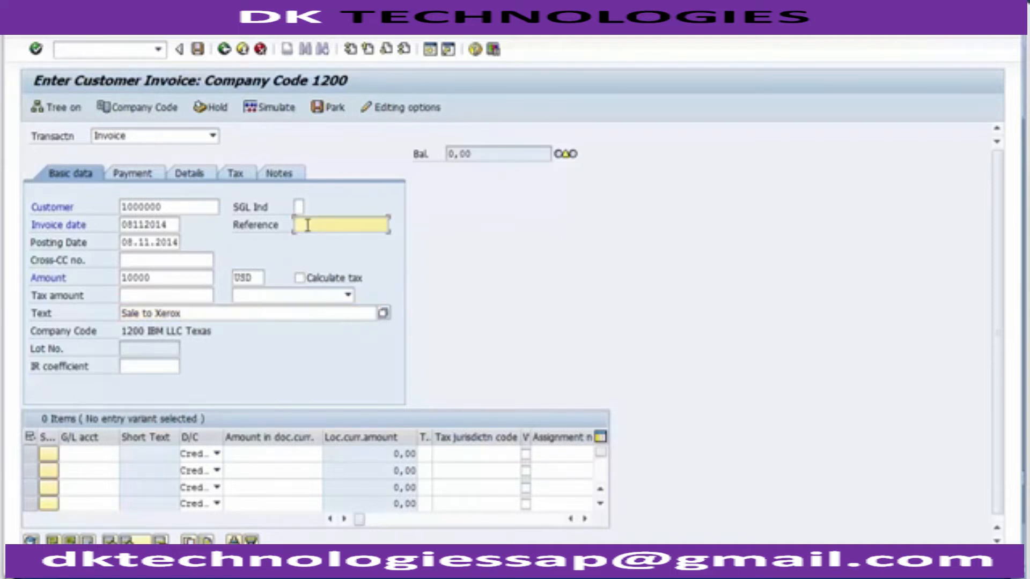
left_click(257, 234)
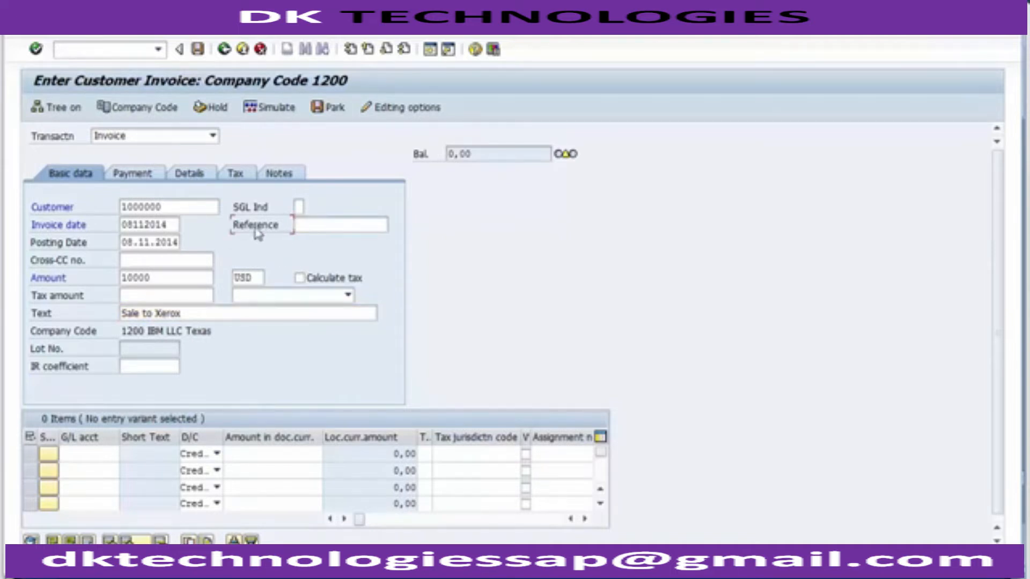
left_click(310, 222)
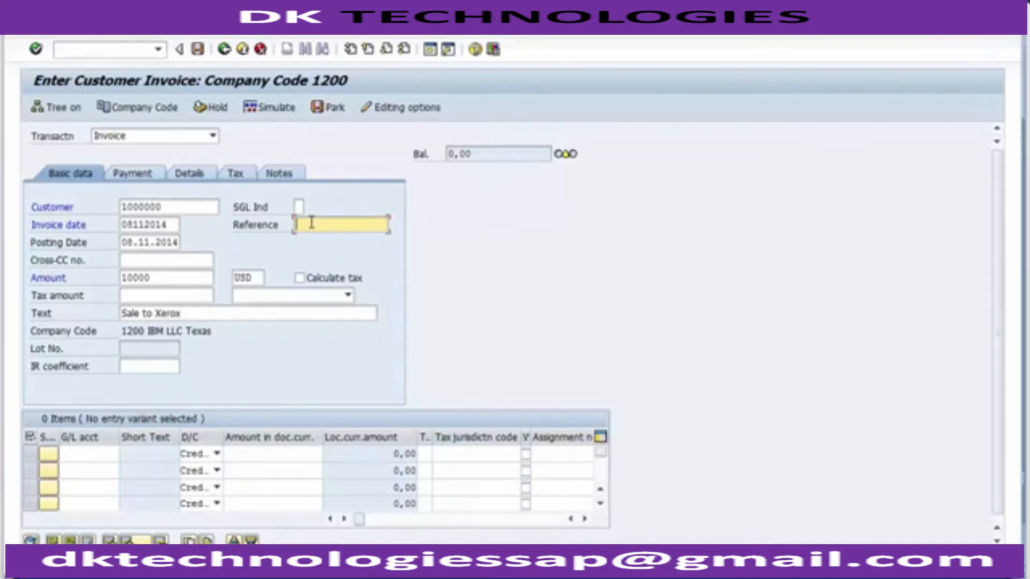
type("123")
Look up the G/L accounts for the first line item and choose the Sales Account
left_click_drag(998, 234, 992, 361)
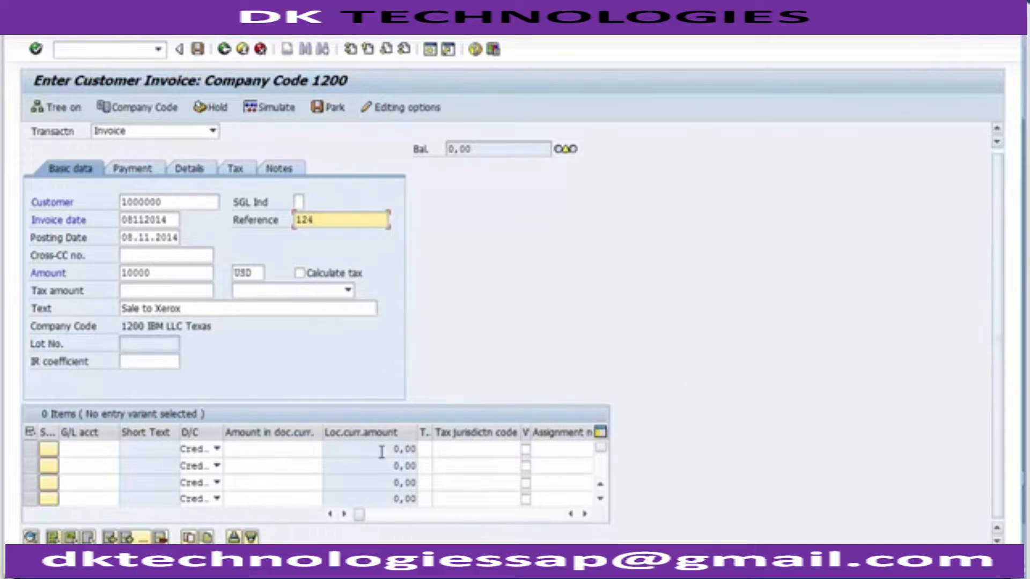
left_click(99, 453)
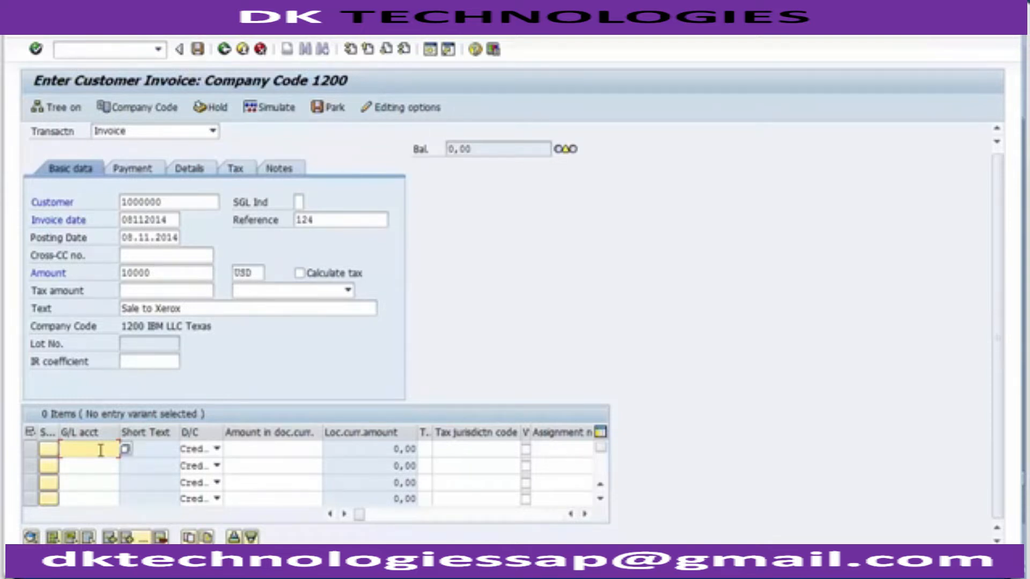
left_click(191, 200)
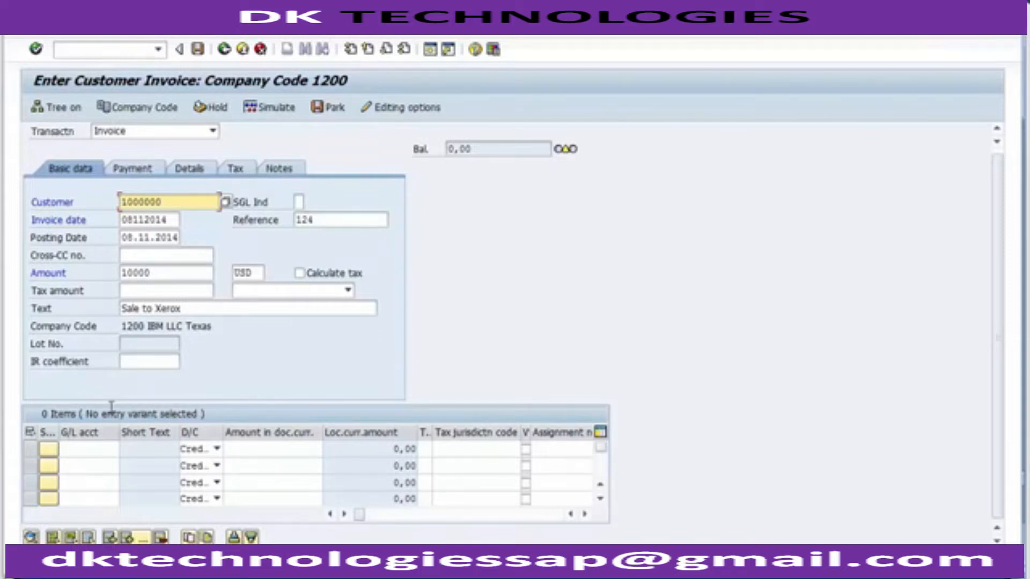
left_click(102, 452)
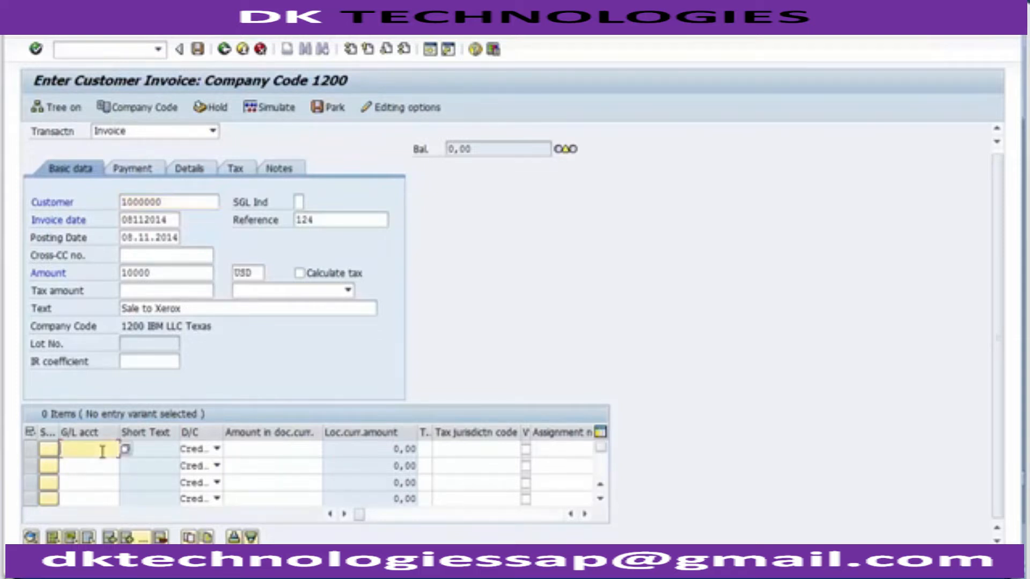
left_click(199, 450)
left_click(199, 461)
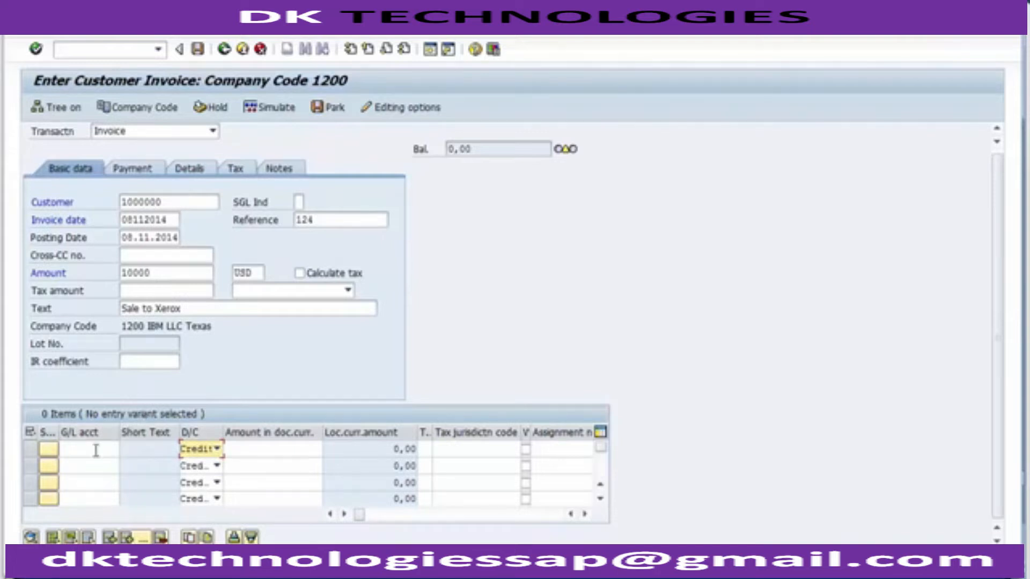
left_click(95, 450)
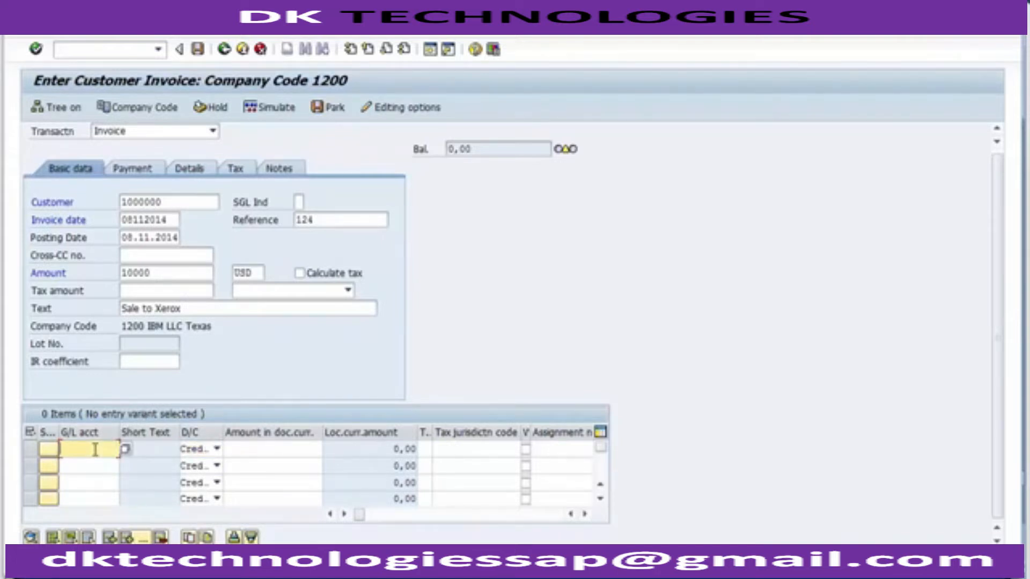
key("F4")
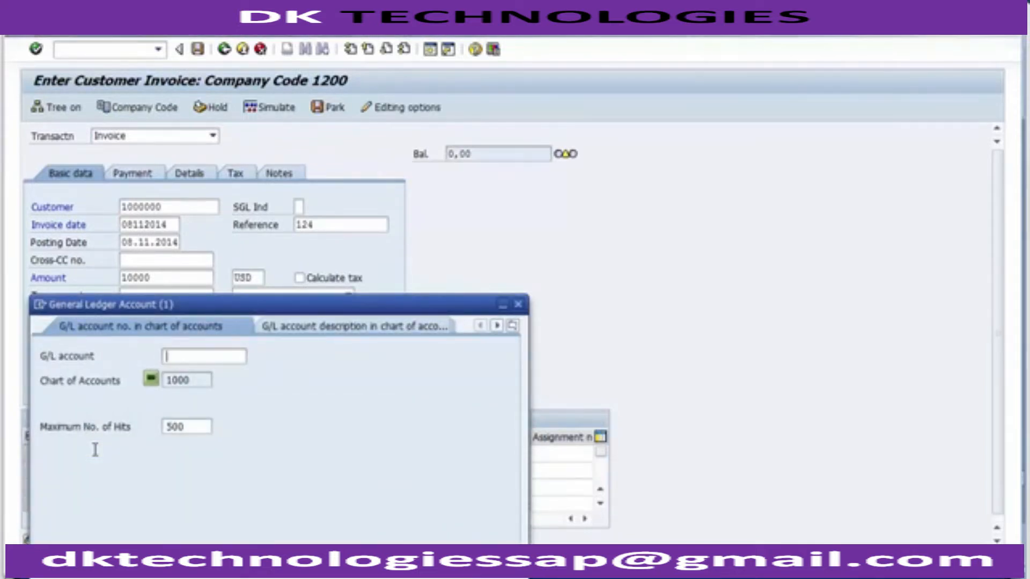
key("Return")
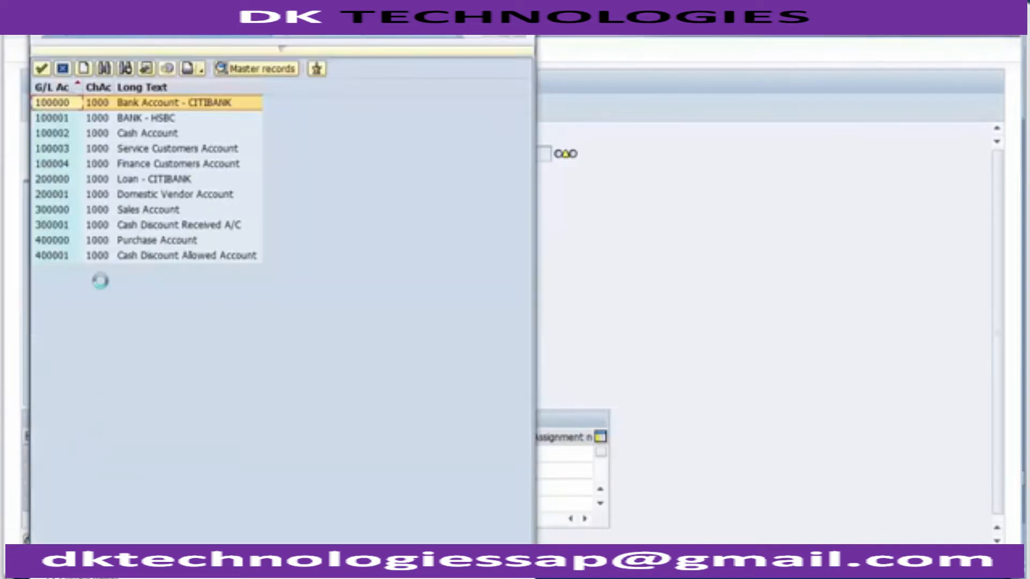
left_click(137, 213)
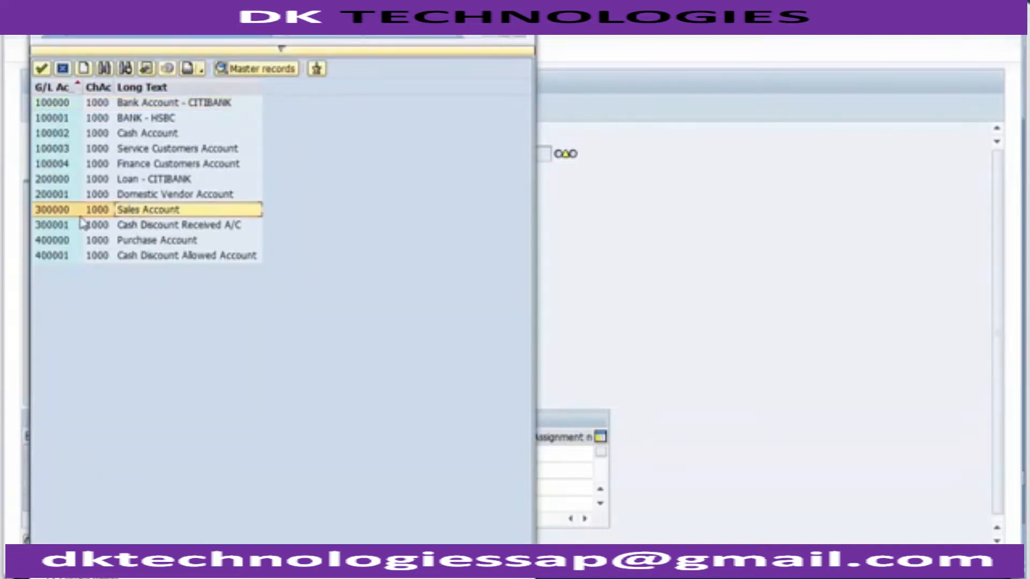
left_click(53, 211)
double_click(53, 210)
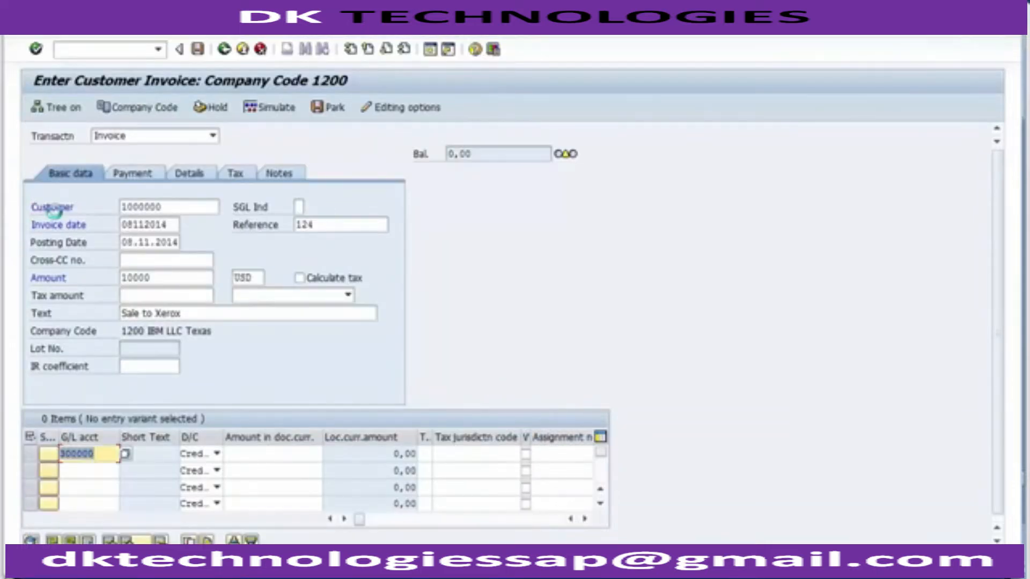
Keep the Sales Account line as a credit and enter 10000 as its document currency amount
left_click(198, 460)
left_click(202, 464)
left_click(243, 456)
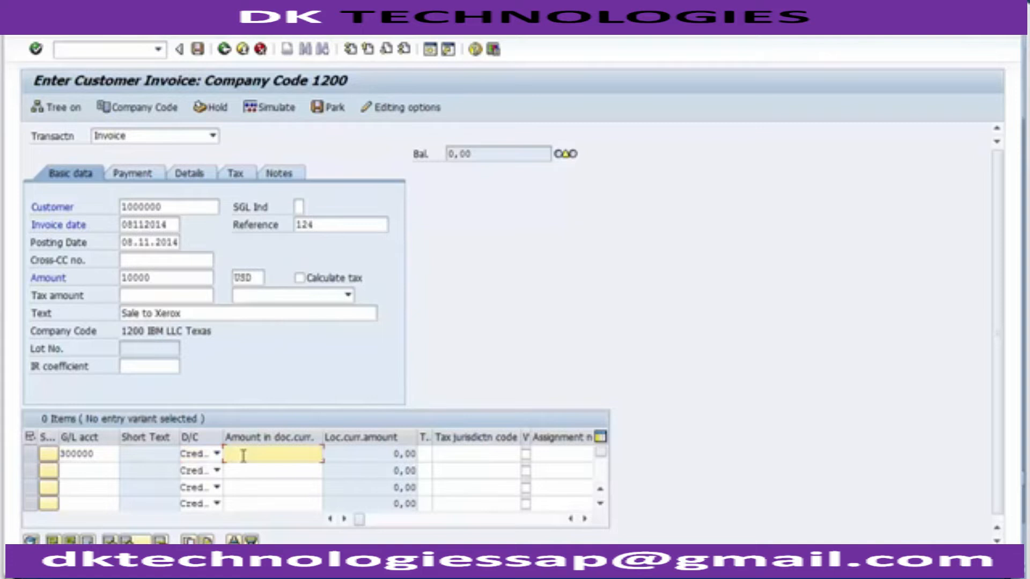
type("10000")
Enter "Sales to xerox" as the Sales Account line's text and try to simulate the invoice
key("Tab")
key("Tab")
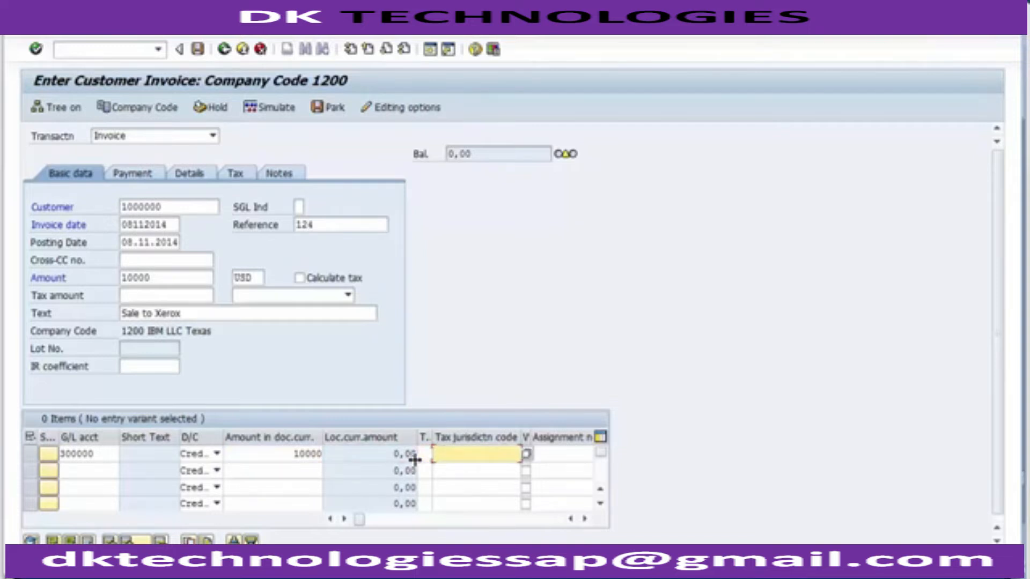
key("Tab")
key("Tab")
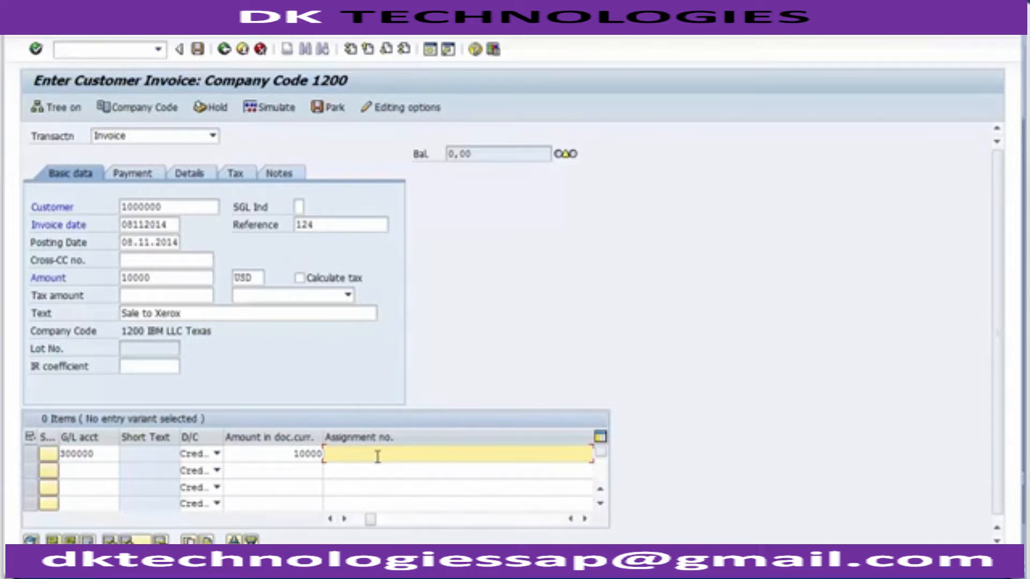
key("Tab")
key("Tab")
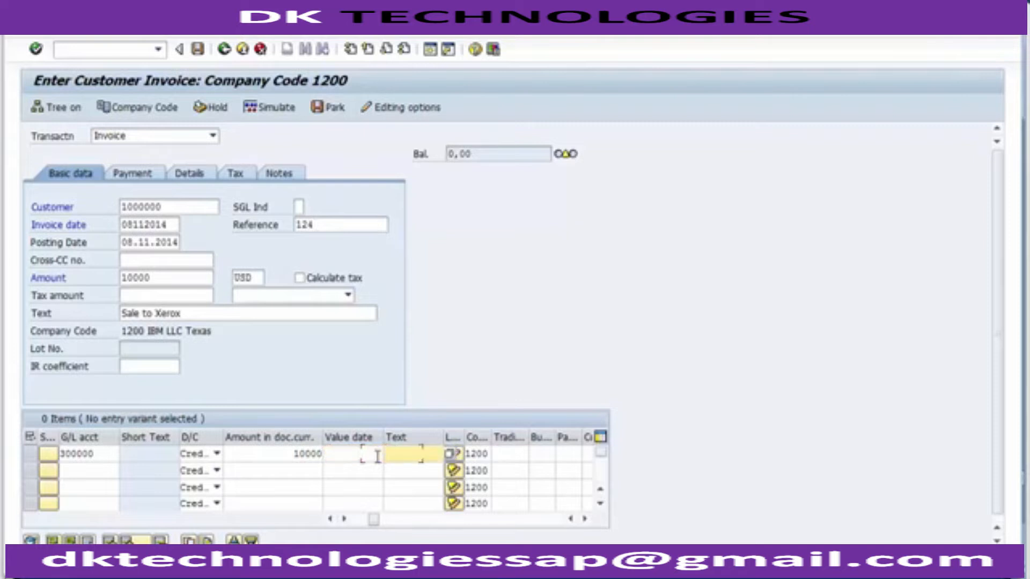
type("c")
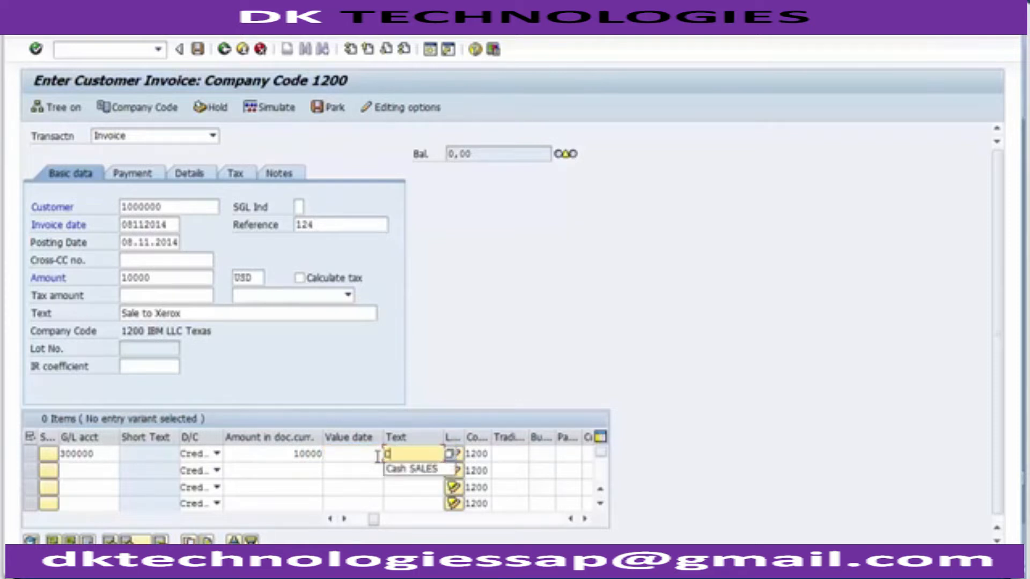
key("BackSpace")
type("Sale")
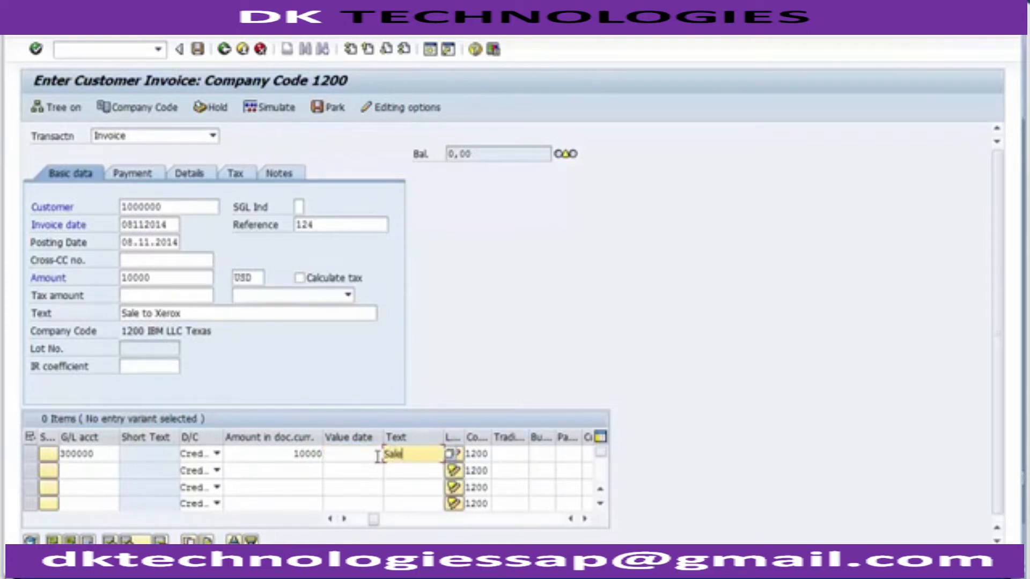
type("s to xerox")
left_click(272, 114)
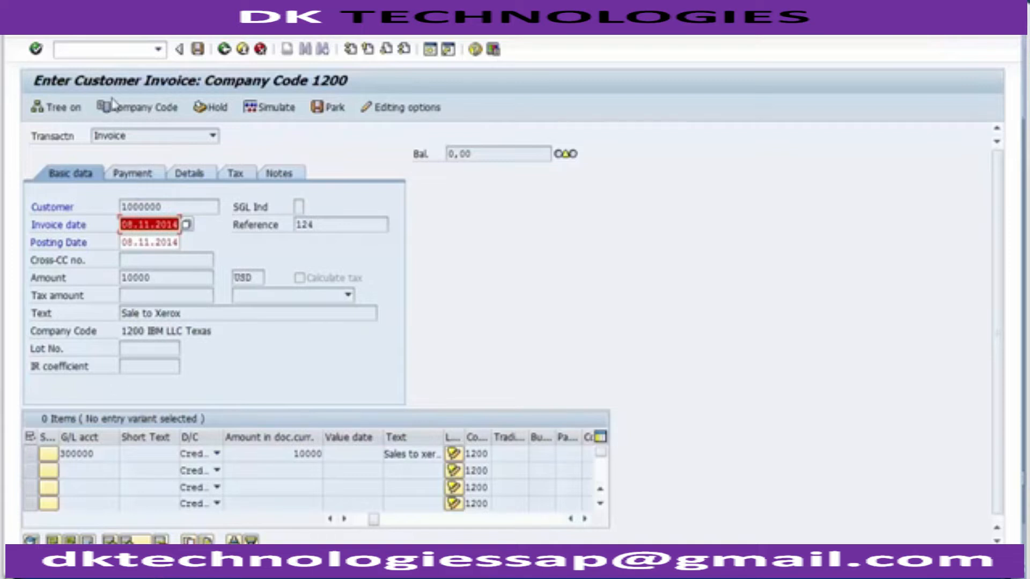
Open the posting periods view in a new session with /oob52
left_click(91, 52)
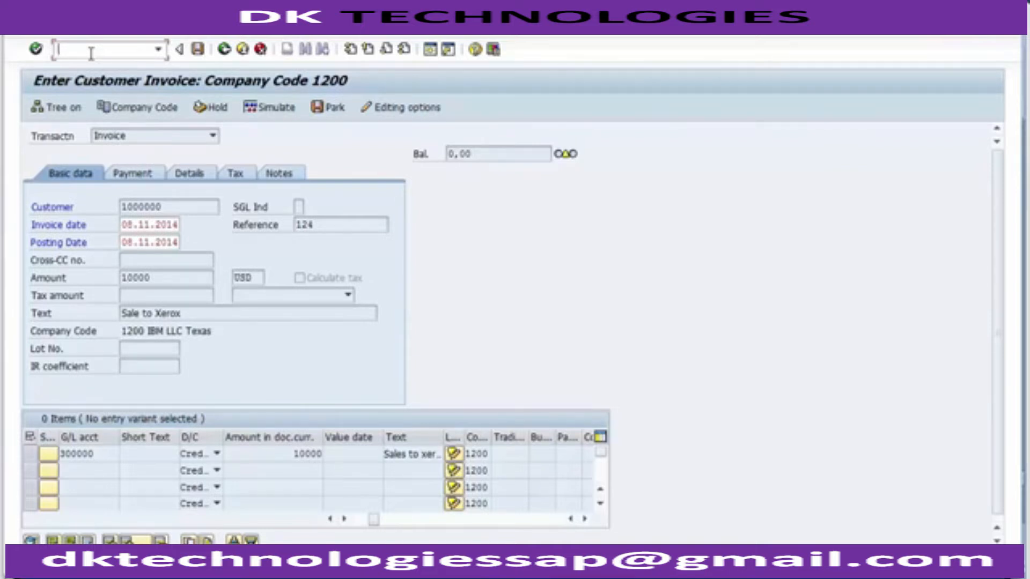
type("/oob52")
key("Return")
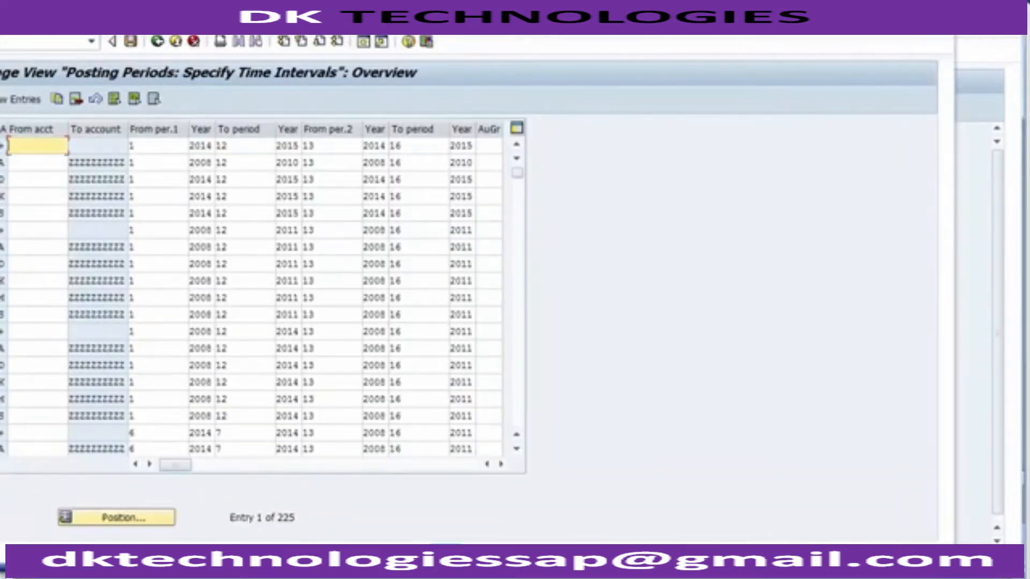
left_click(2, 332)
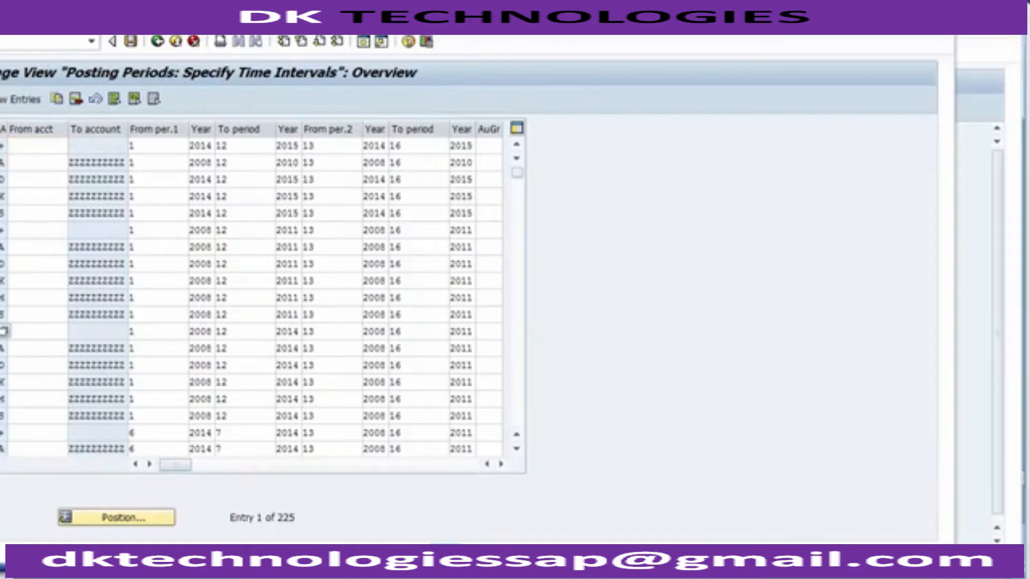
left_click(242, 334)
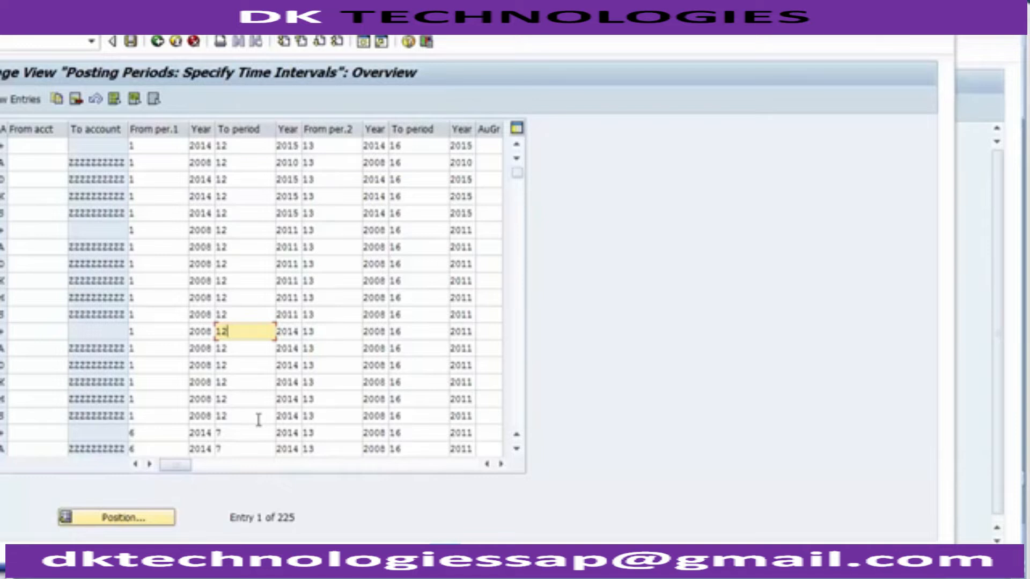
Set the first interval's end period to 8 in all six rows of the second 6/2014 block and save under the FICO Configurations request
left_click(517, 424)
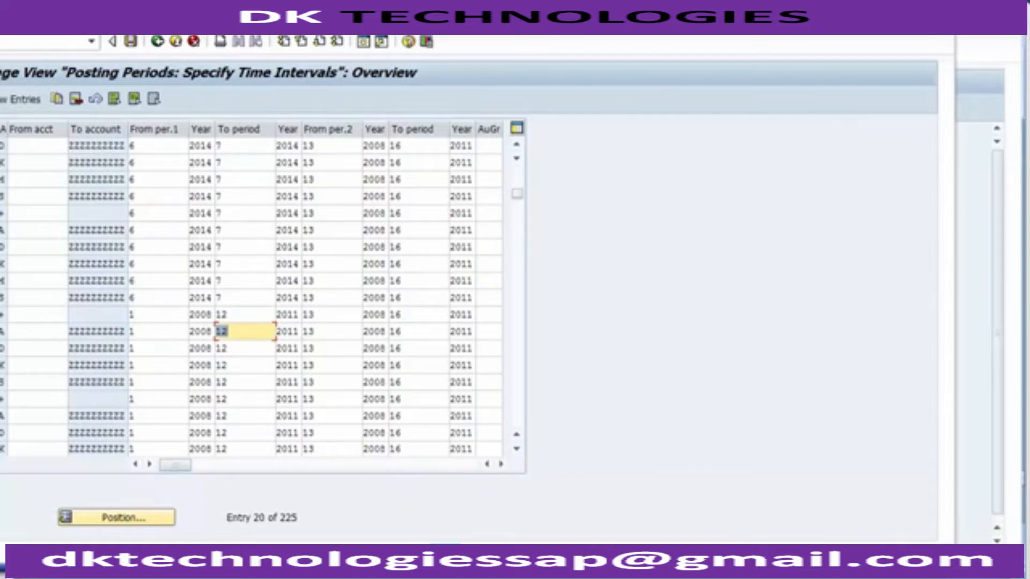
left_click(223, 214)
key("BackSpace")
type("8")
key("Down")
key("BackSpace")
key("Down")
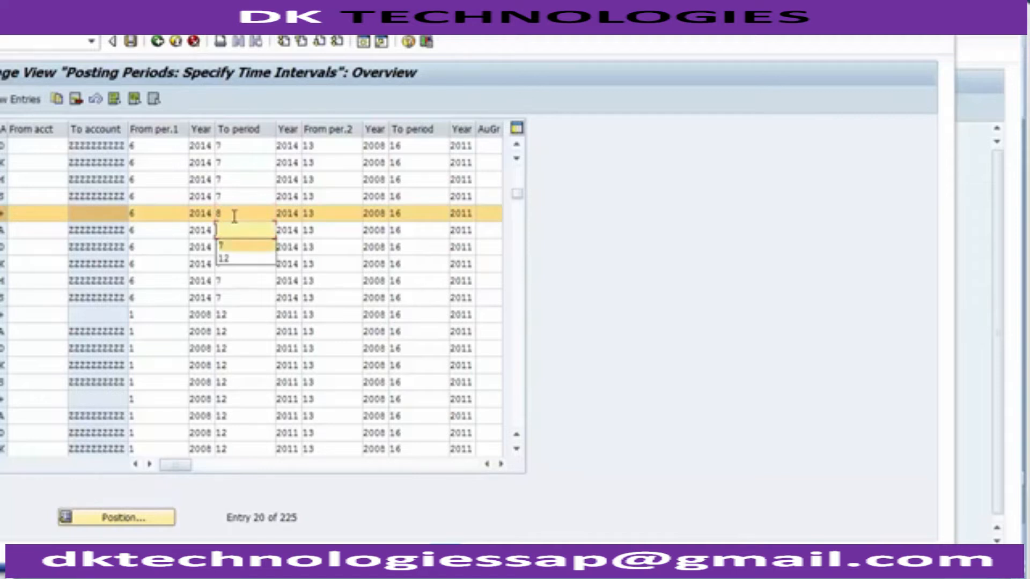
type("8")
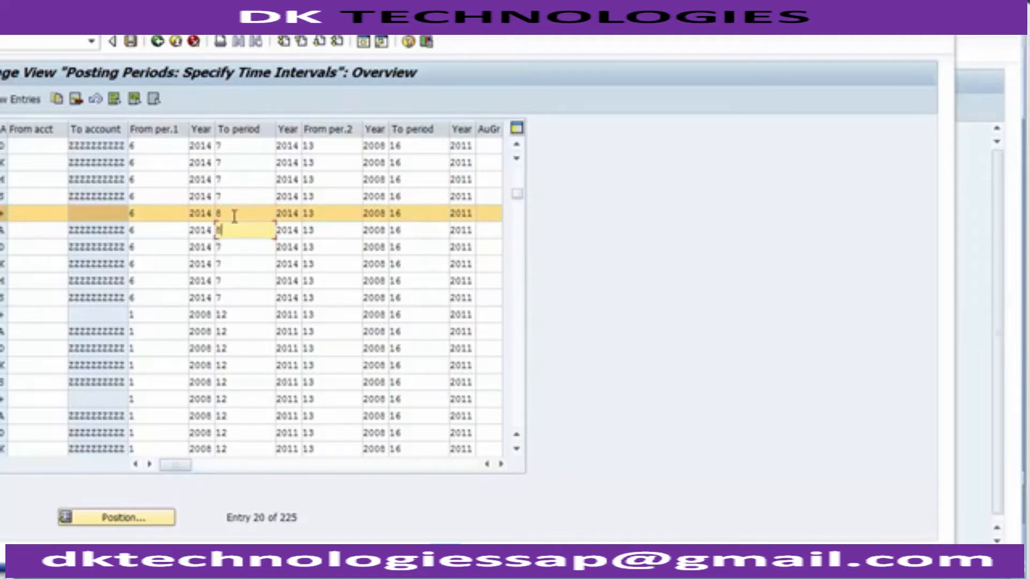
key("Down")
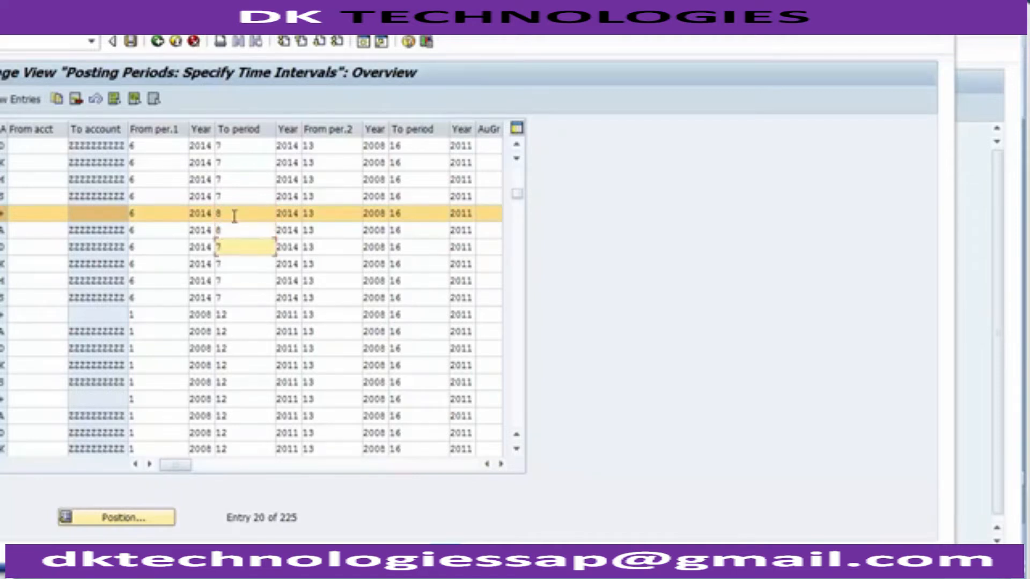
type("8")
key("Down")
type("8")
key("Down")
type("8")
key("Down")
type("8")
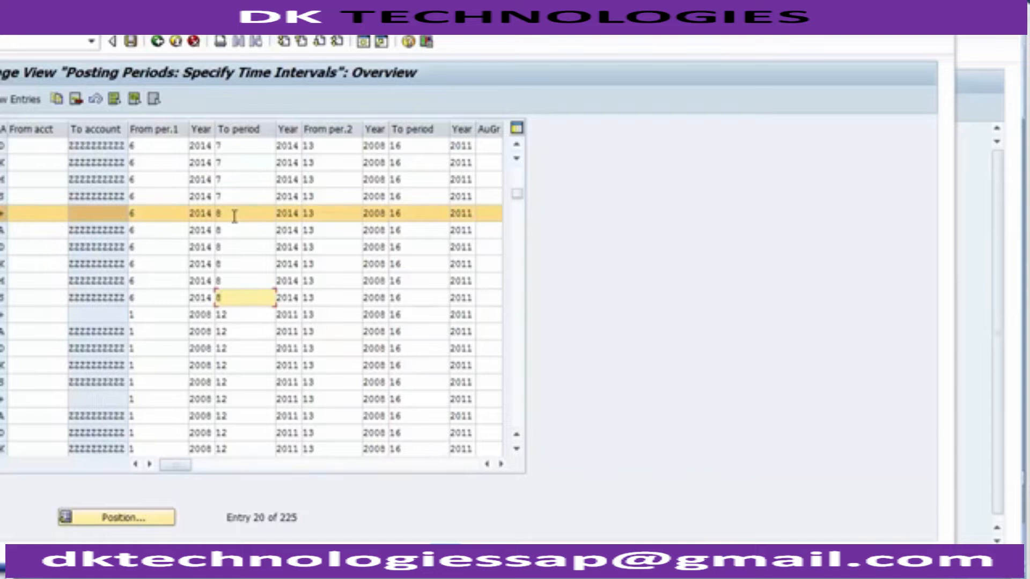
left_click(126, 47)
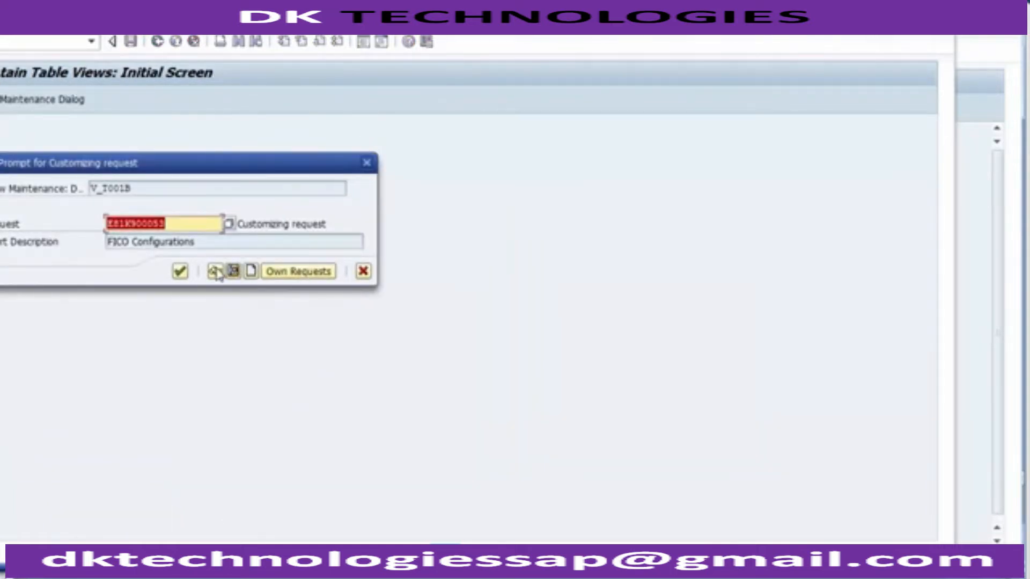
left_click(180, 272)
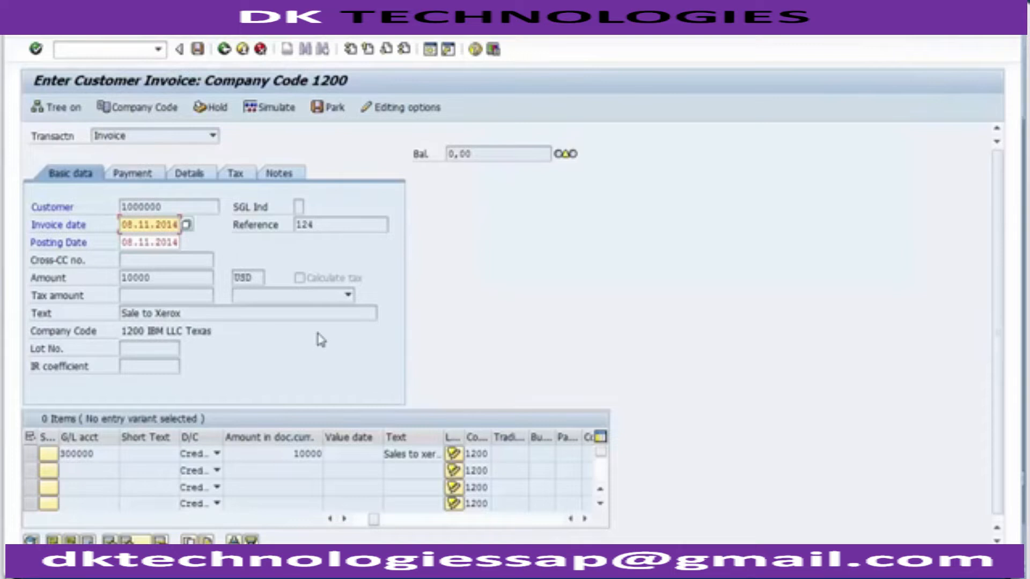
Simulate the customer invoice and check the customer and Sales Account items' amounts and the customer item's posting key
key("Return")
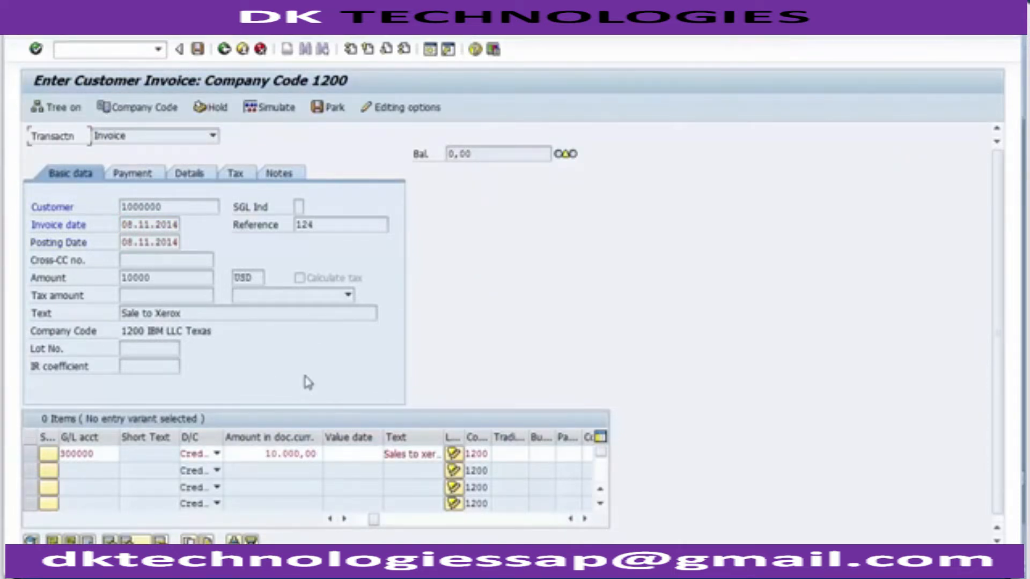
left_click(273, 108)
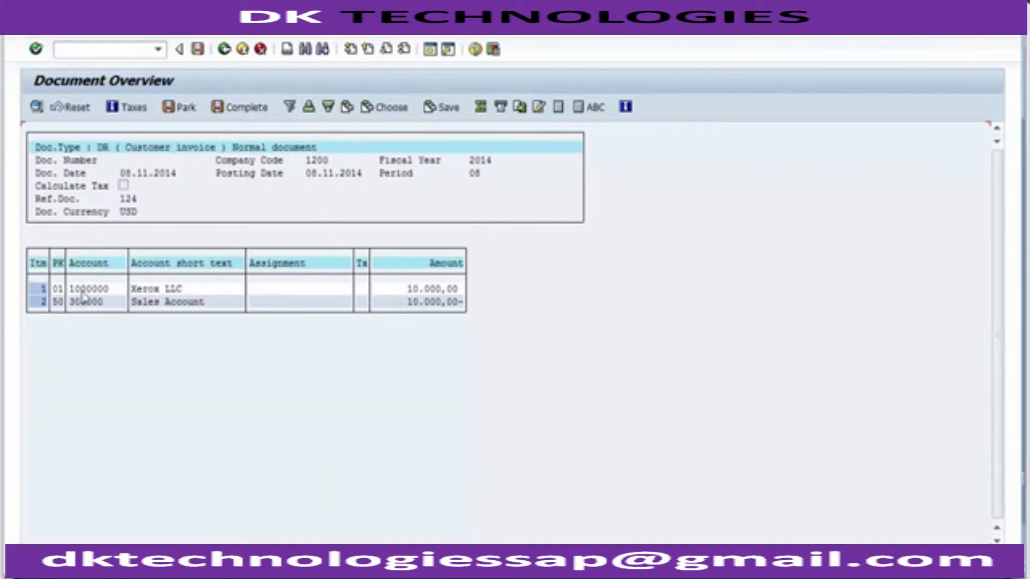
left_click(145, 290)
left_click(427, 291)
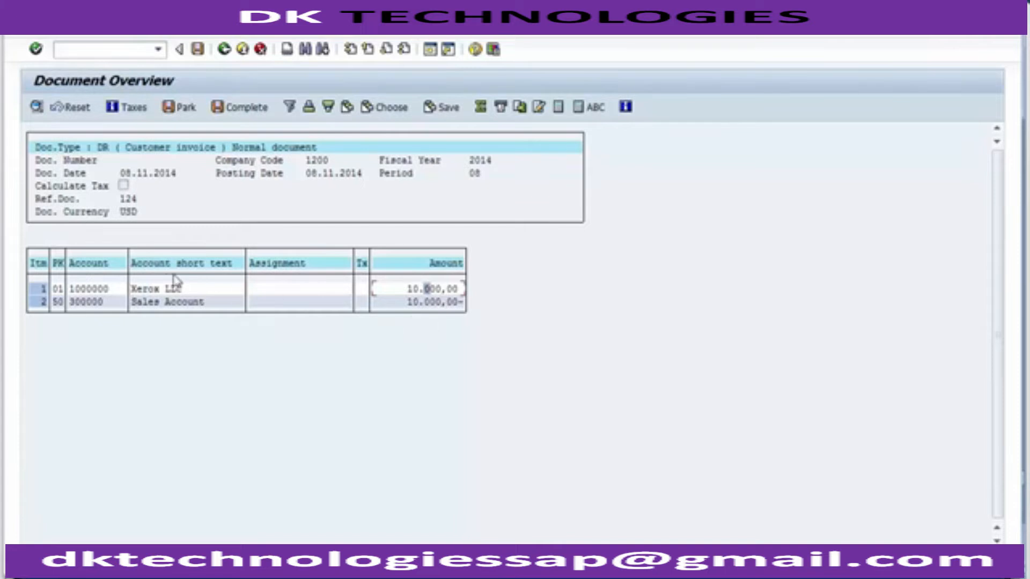
left_click(165, 303)
left_click(456, 303)
left_click(58, 290)
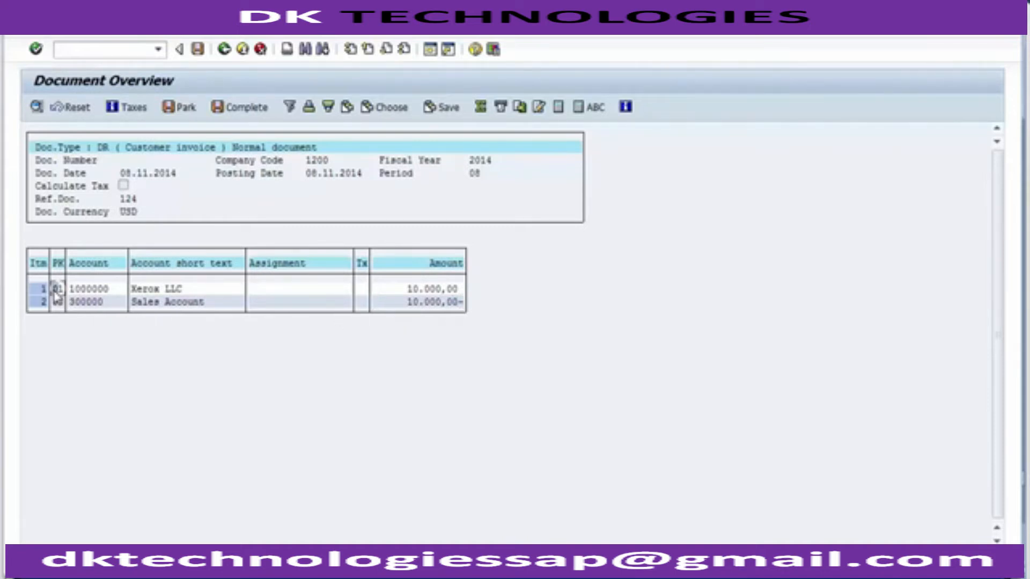
Check the Sales Account item's posting key and amount in the simulated invoice and try to post it
left_click(144, 302)
left_click(59, 304)
left_click(460, 304)
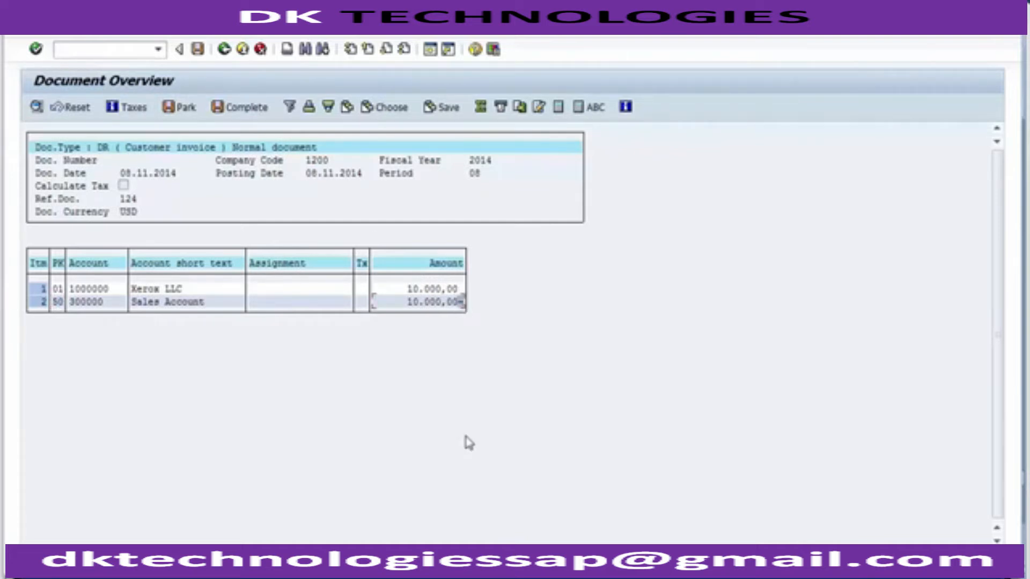
left_click(198, 50)
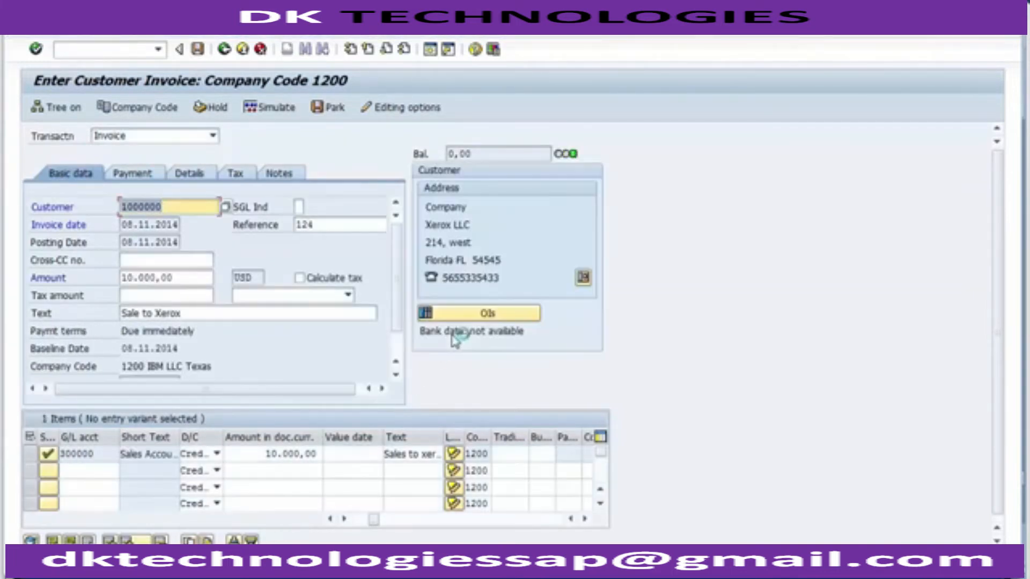
Assign business area 1210 (Product 1) to the Sales Account line and post the invoice after simulating it
left_click(540, 455)
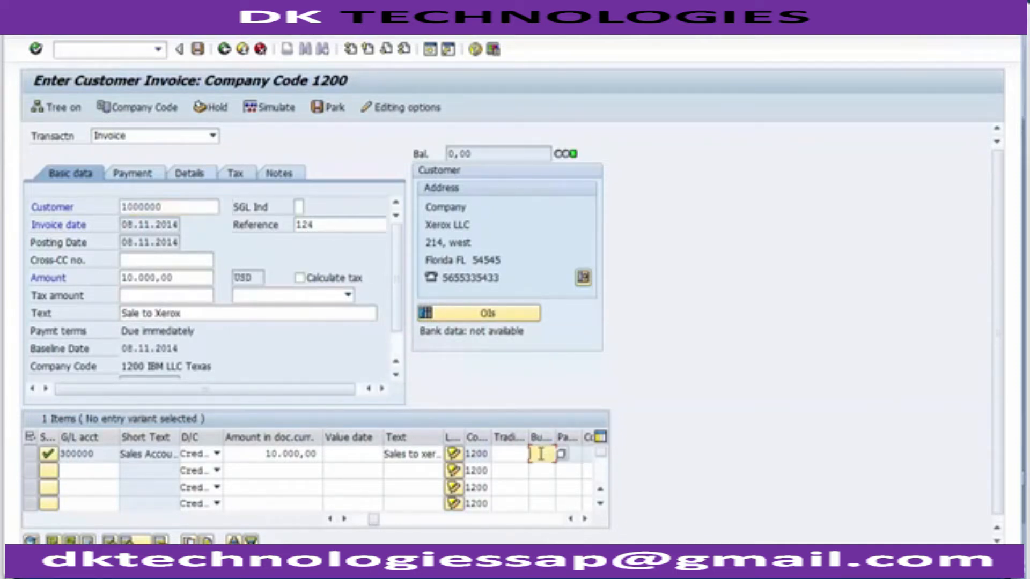
key("F4")
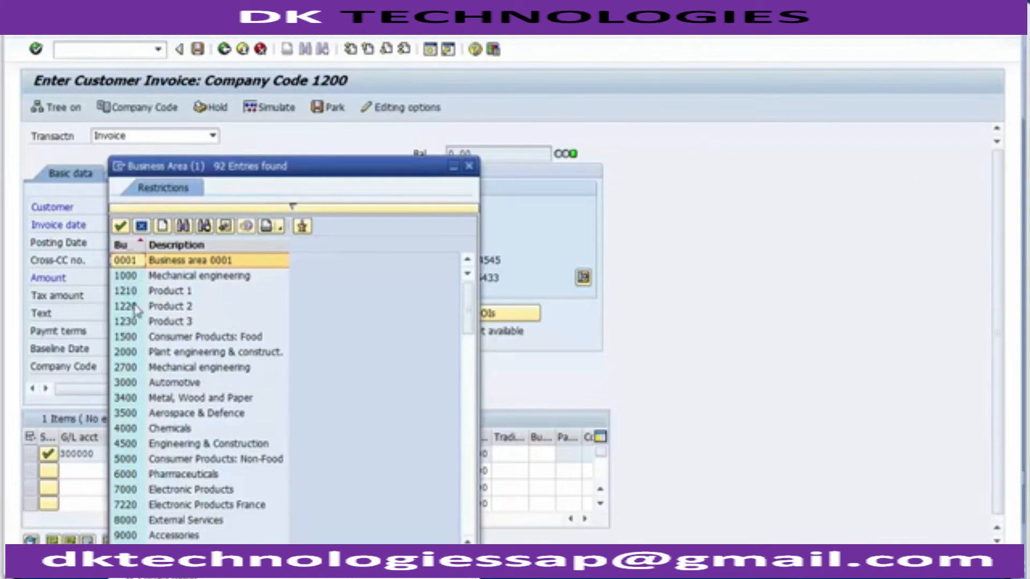
left_click(131, 306)
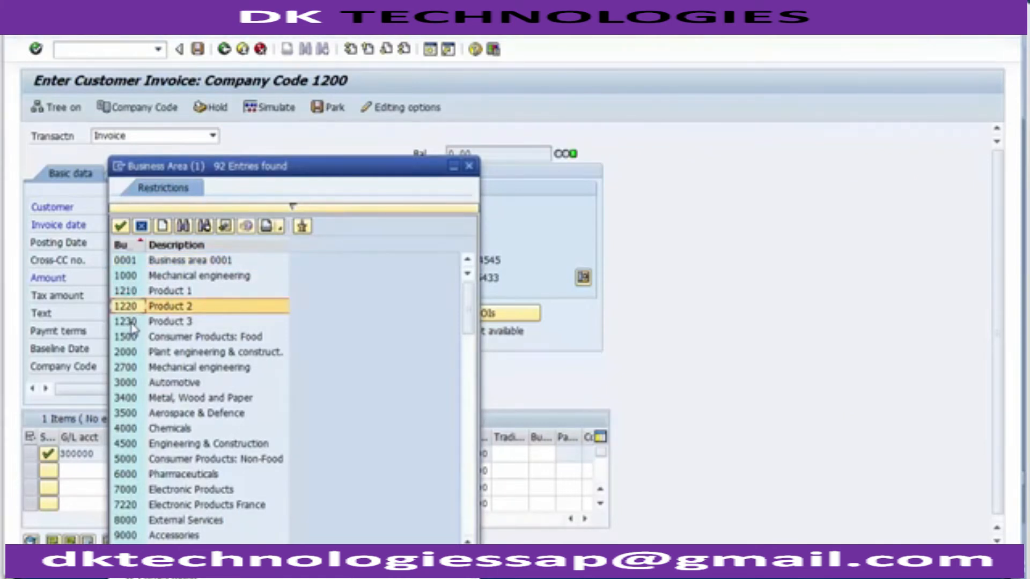
left_click(131, 324)
left_click(172, 295)
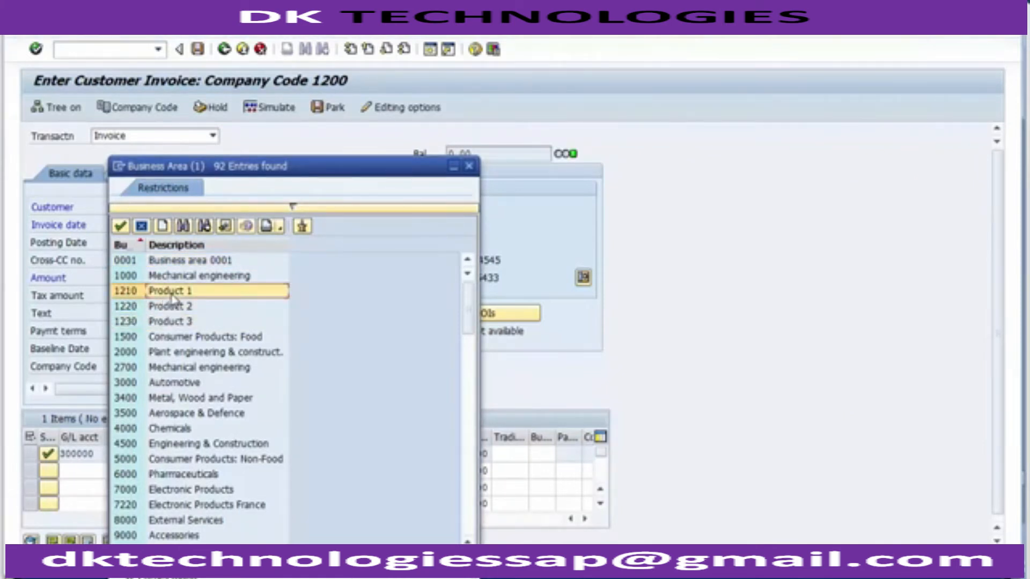
double_click(172, 294)
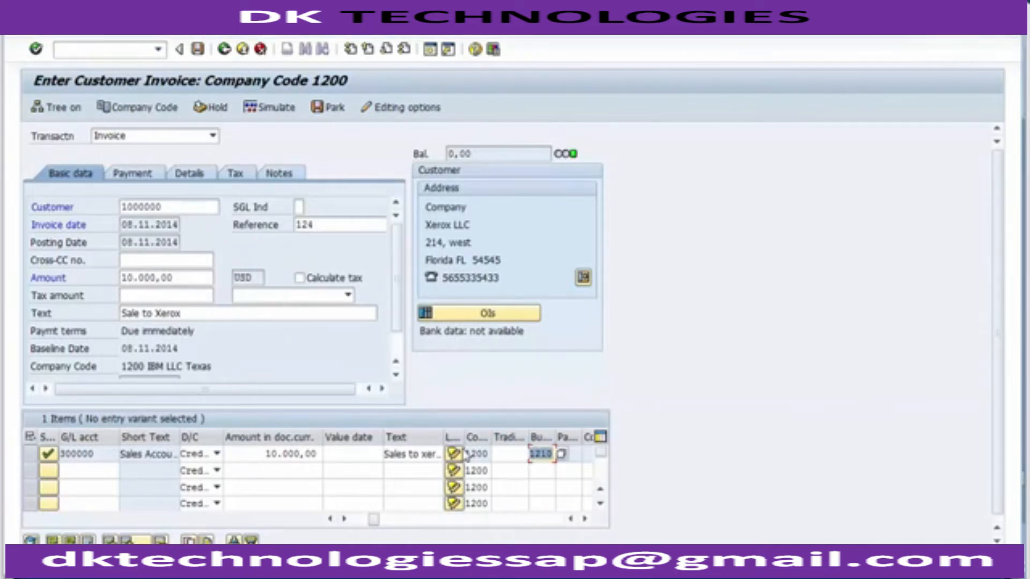
left_click(271, 114)
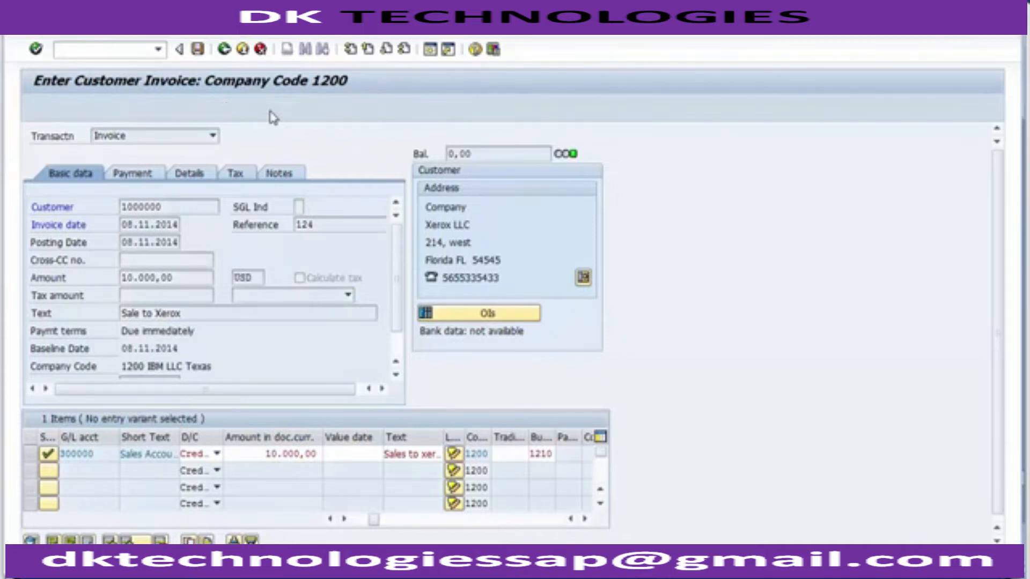
left_click(199, 54)
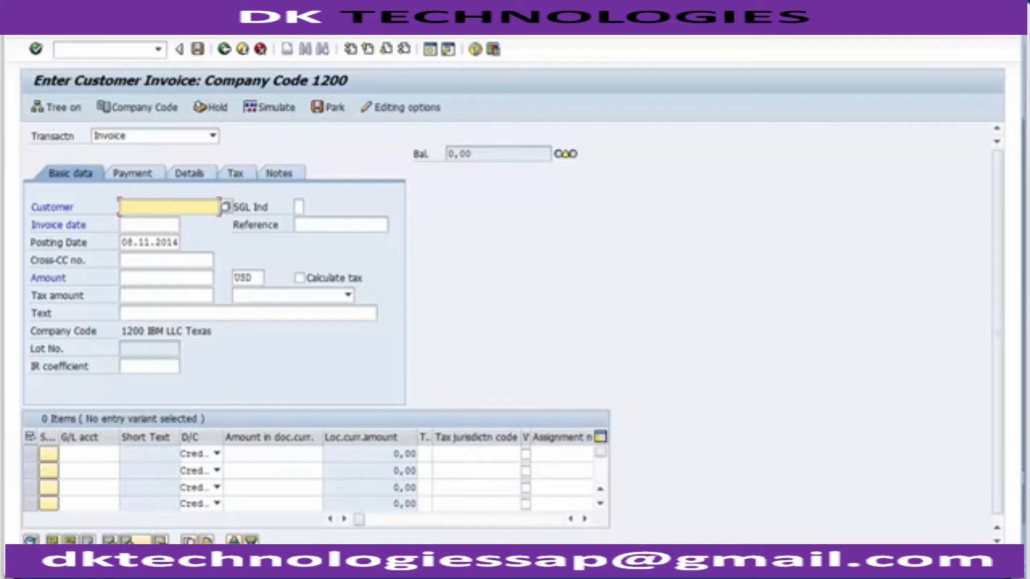
Display the posted invoice document of company code 1200 for fiscal year 2014 with /nfb03
left_click(107, 51)
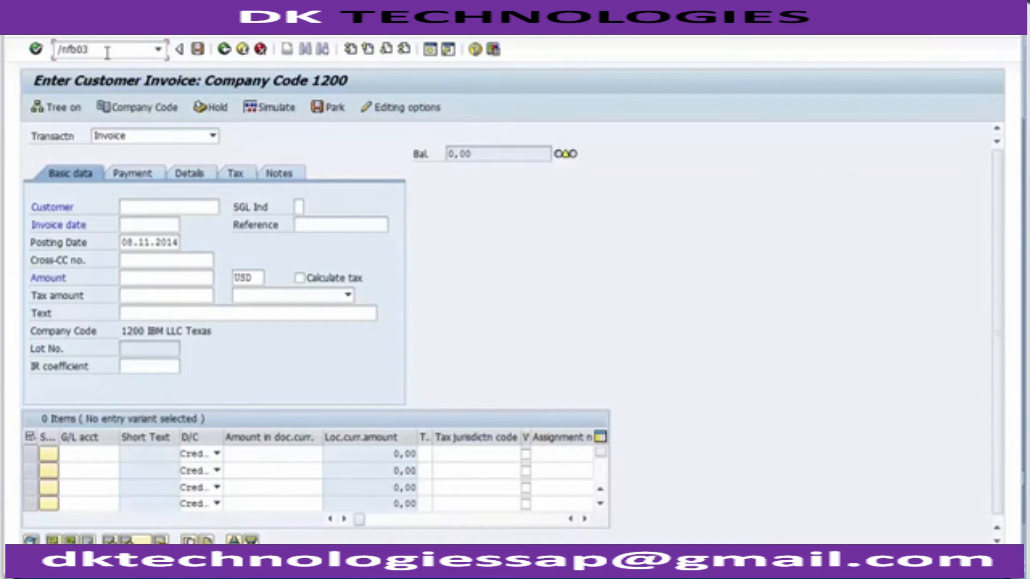
key("Return")
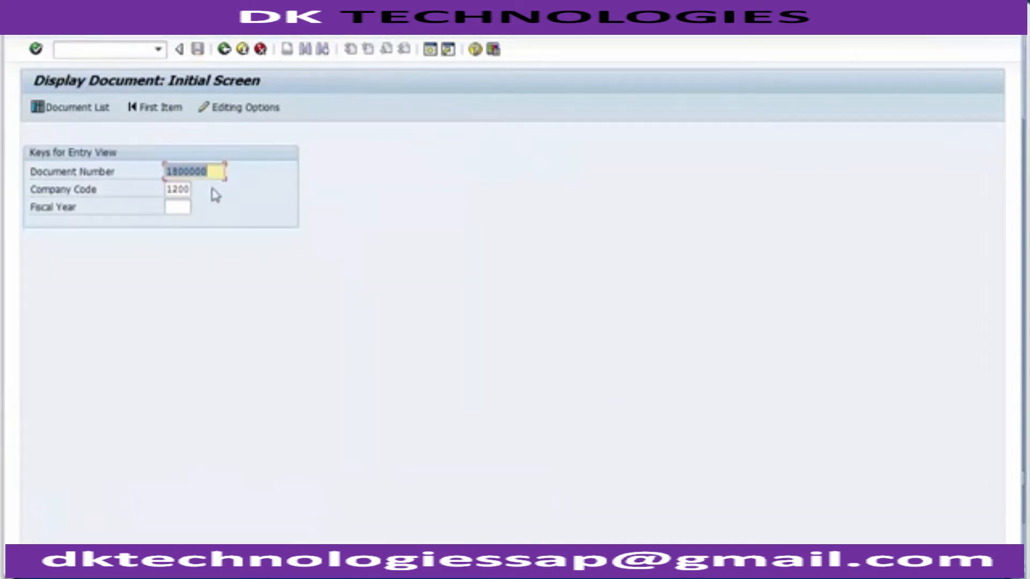
left_click(214, 173)
left_click(178, 208)
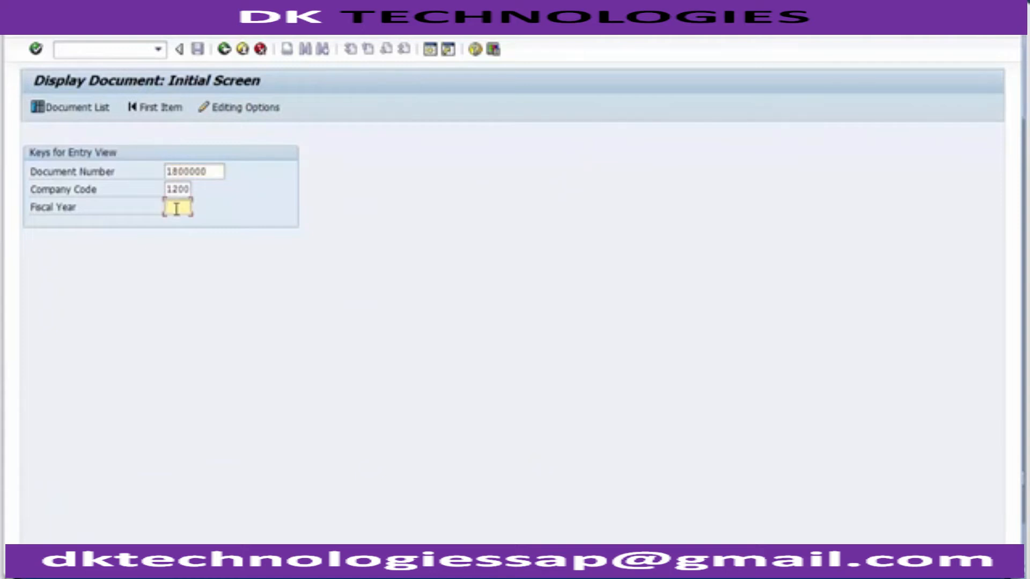
type("2014")
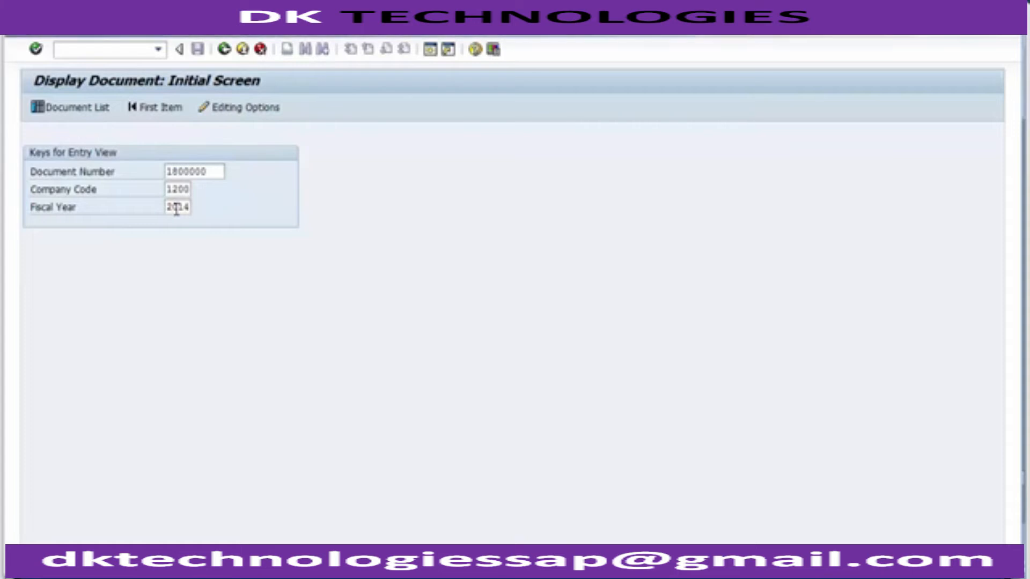
key("Return")
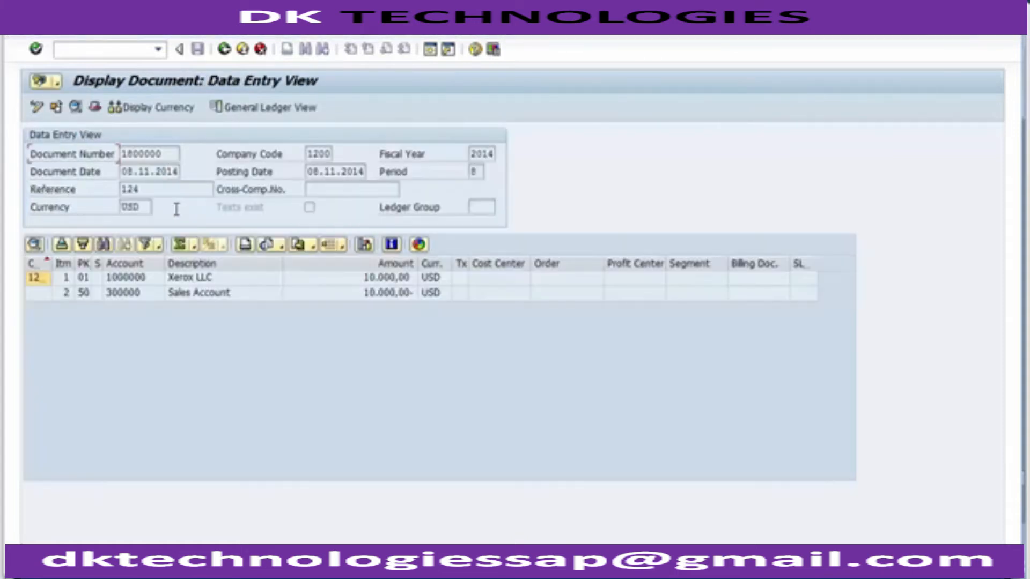
Examine the posted invoice's line item amounts and its document number, dates, fiscal year, company code, currency and reference
left_click(378, 294)
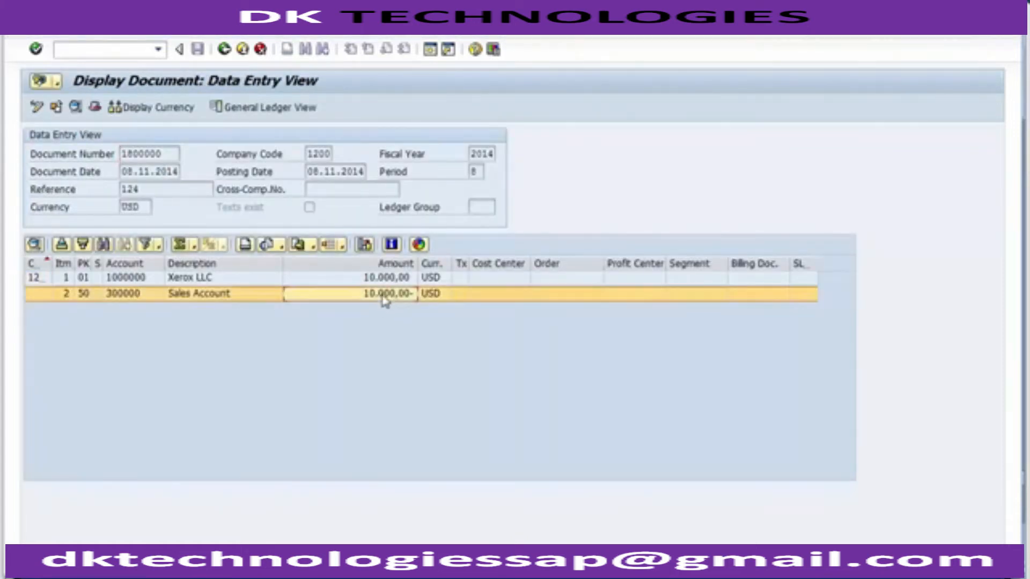
left_click(368, 279)
left_click(204, 295)
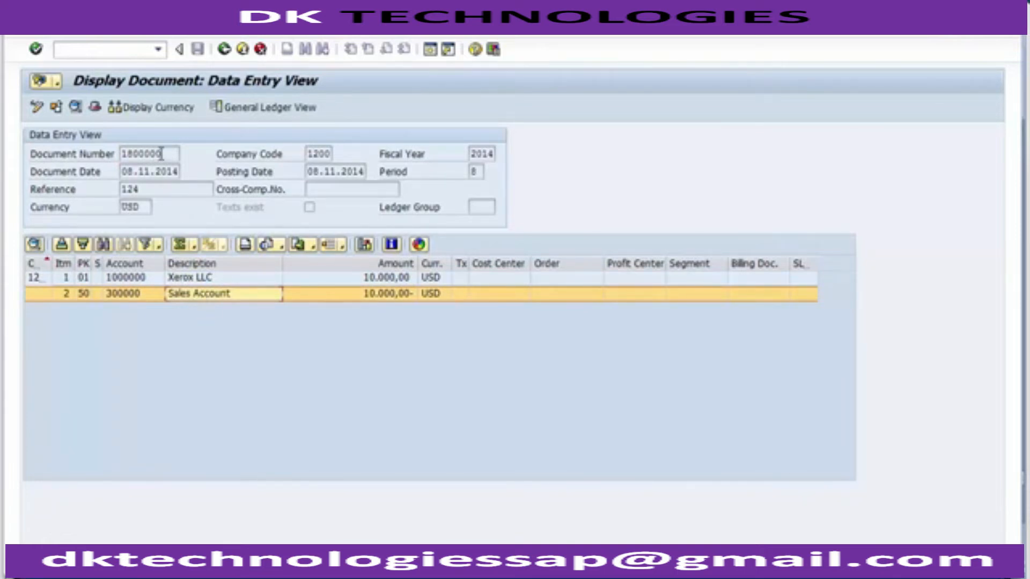
left_click_drag(164, 154, 183, 172)
left_click_drag(307, 172, 371, 173)
left_click(475, 154)
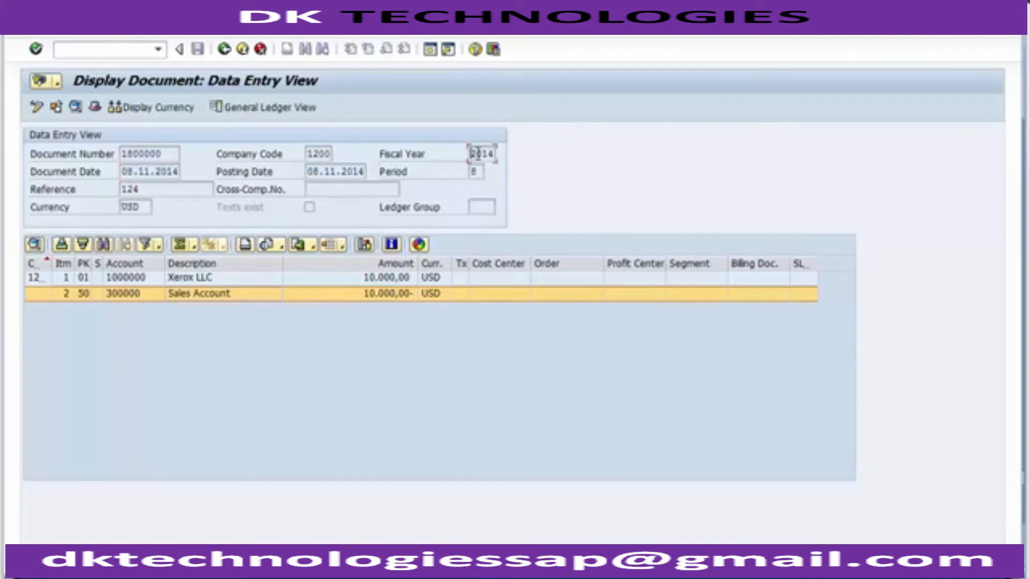
left_click(313, 154)
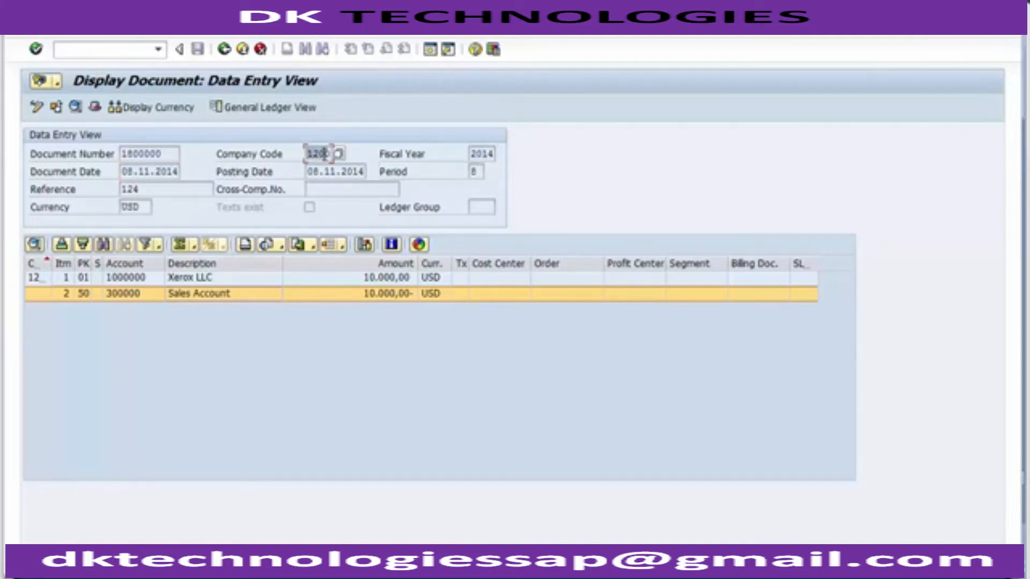
left_click(148, 209)
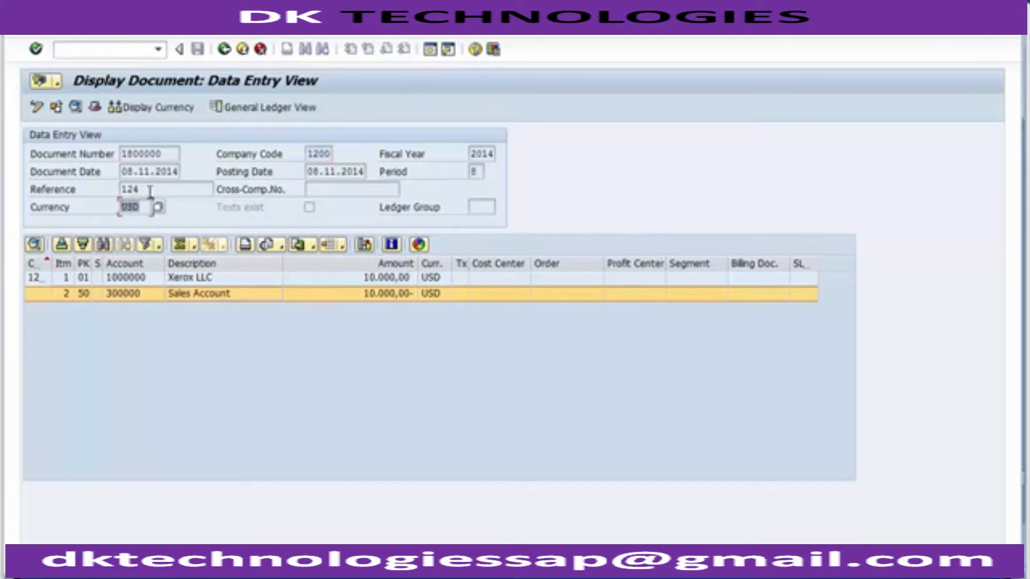
left_click(119, 189)
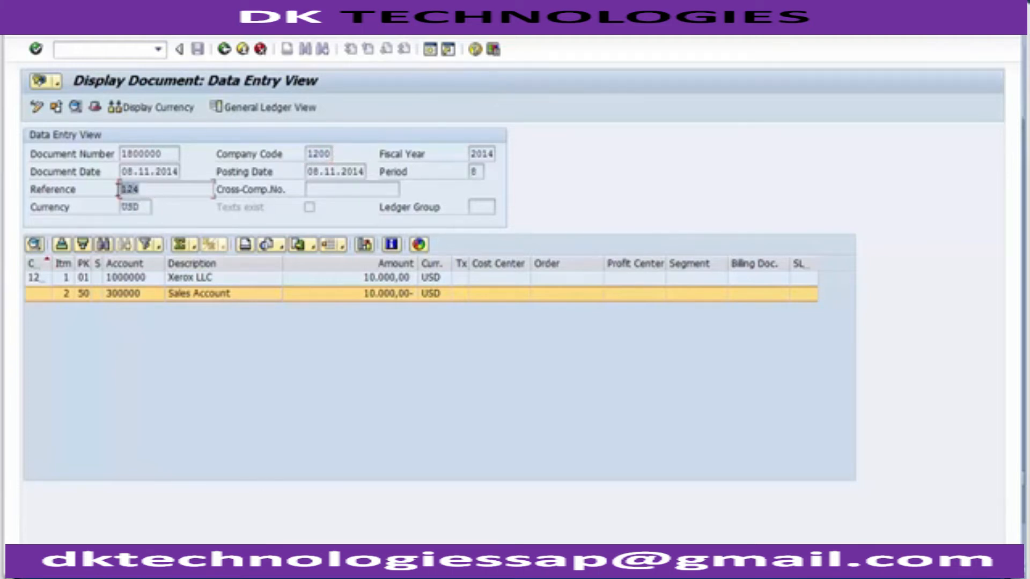
left_click(154, 188)
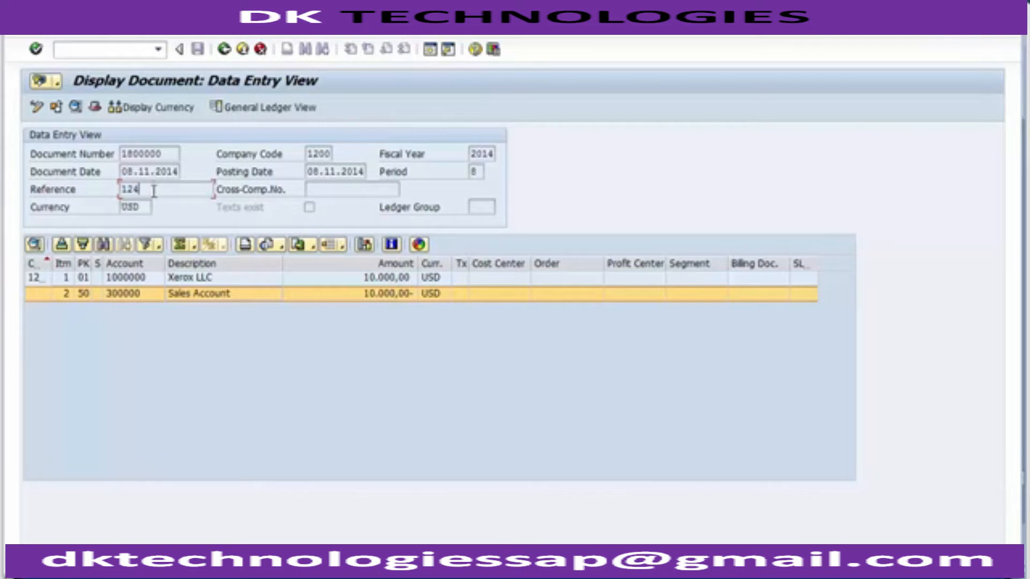
View the invoice's document header and check its document type, entering user and entry date
left_click(95, 109)
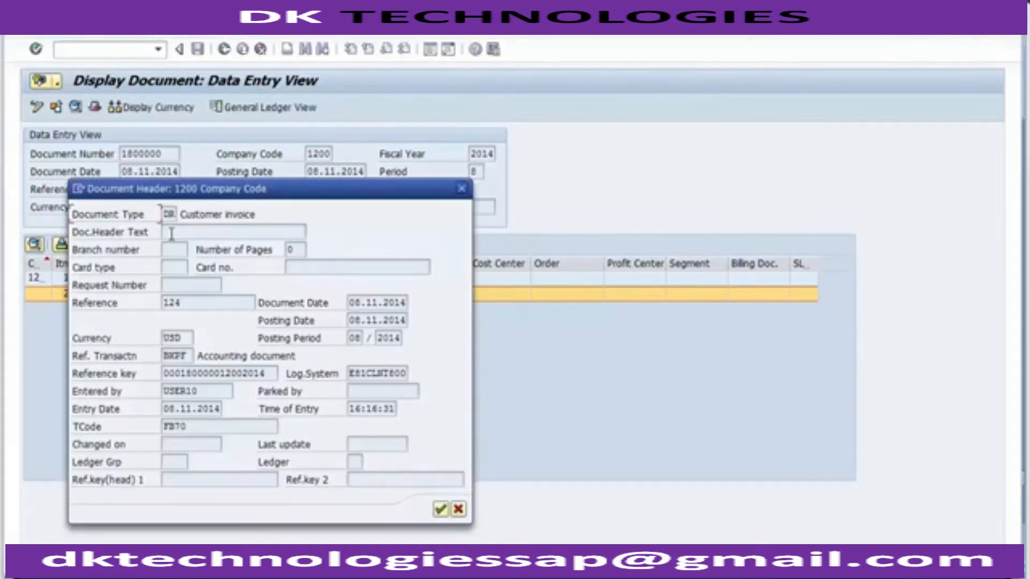
left_click(169, 215)
left_click(206, 215)
left_click_drag(213, 393, 156, 393)
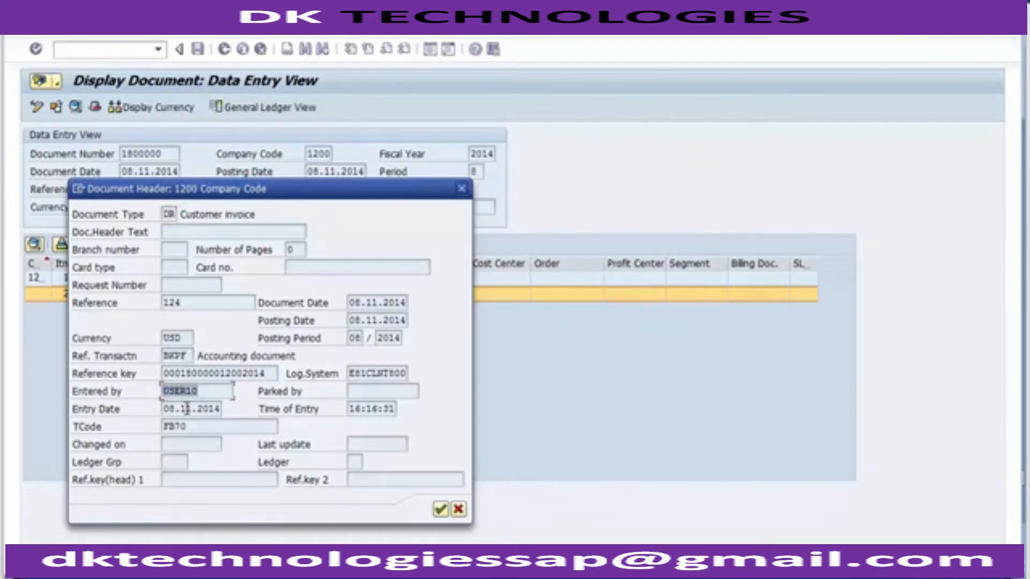
left_click(164, 410)
left_click_drag(164, 409, 229, 410)
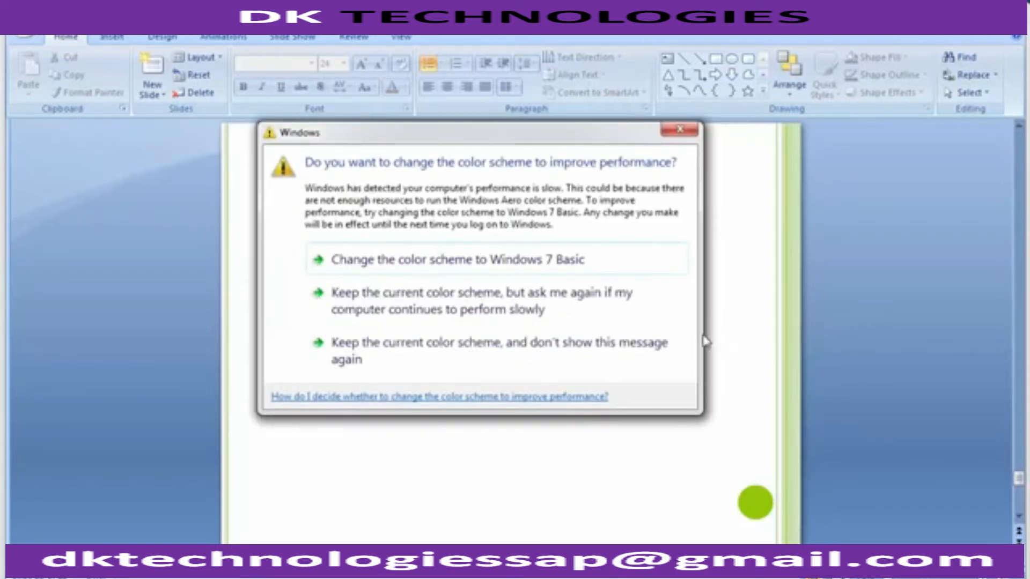
Keep the current color scheme with the message turned off, and switch to SAP to start customer credit memo entry with fb75
left_click(664, 355)
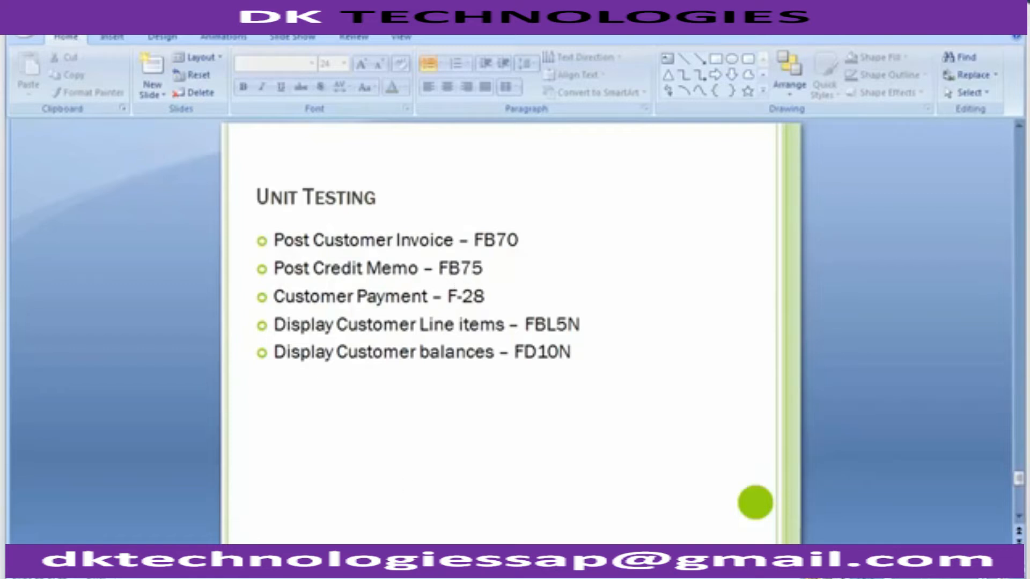
left_click(428, 494)
left_click(131, 49)
type("fb")
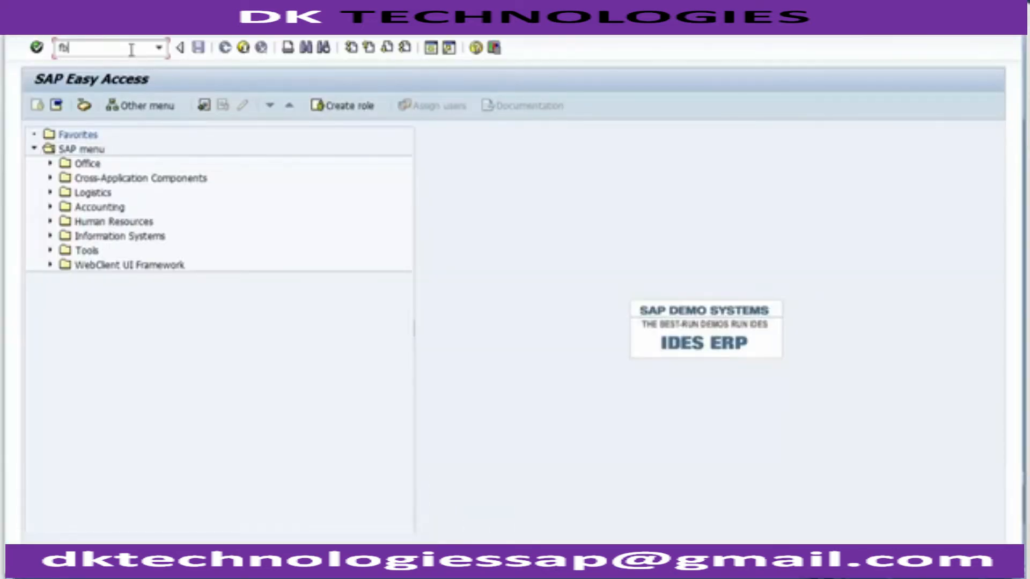
type("75")
key("Return")
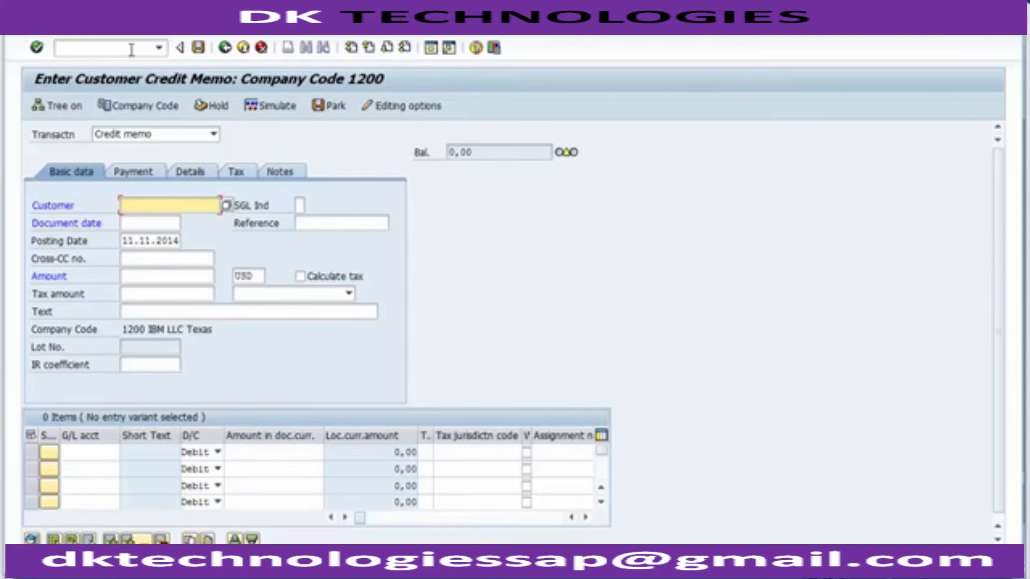
Start customer invoice entry with /nfb70 and set its transaction type to Credit memo
left_click(130, 50)
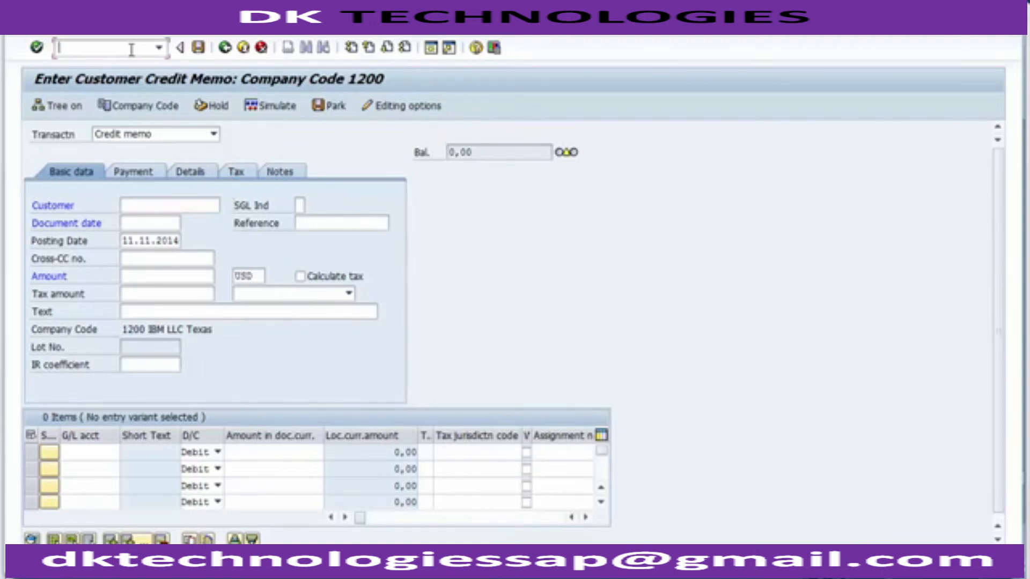
type("/n")
type("fb70")
key("Return")
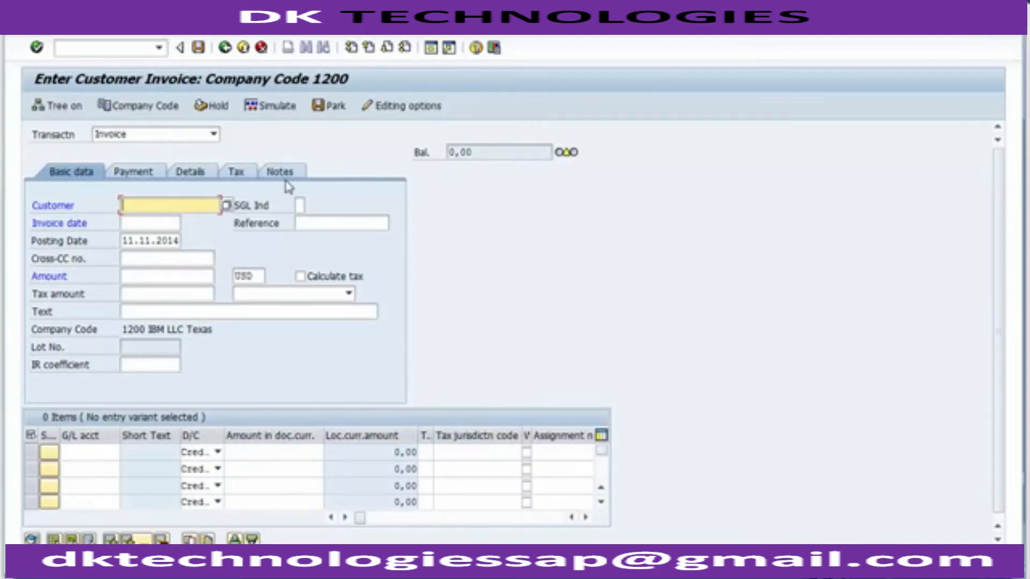
left_click(55, 139)
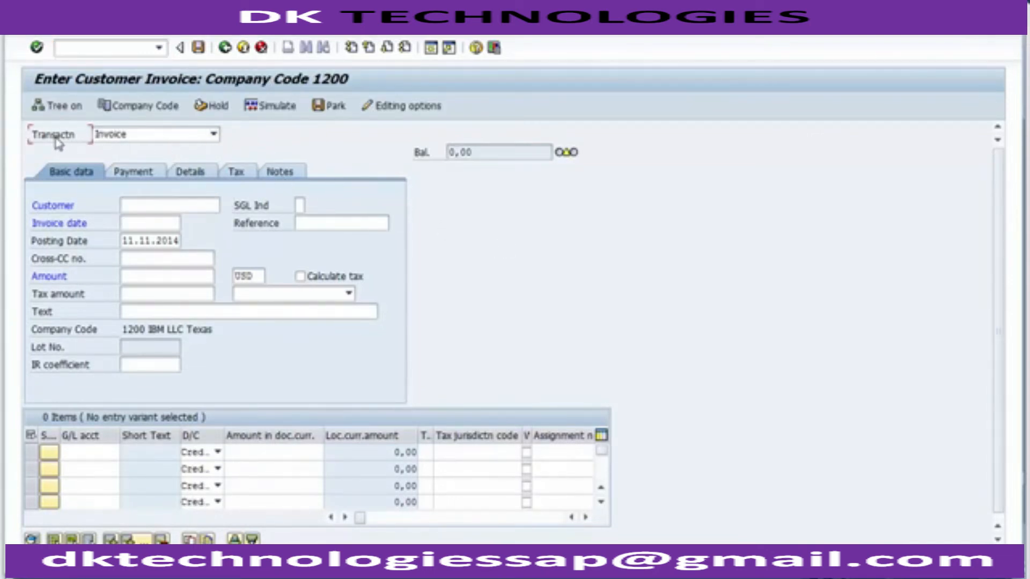
left_click(196, 136)
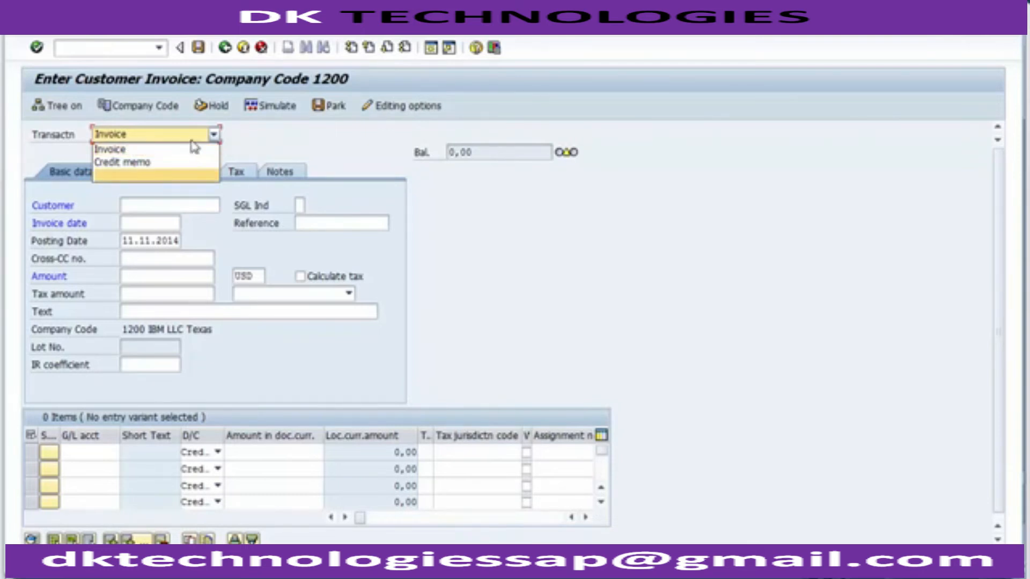
left_click(160, 164)
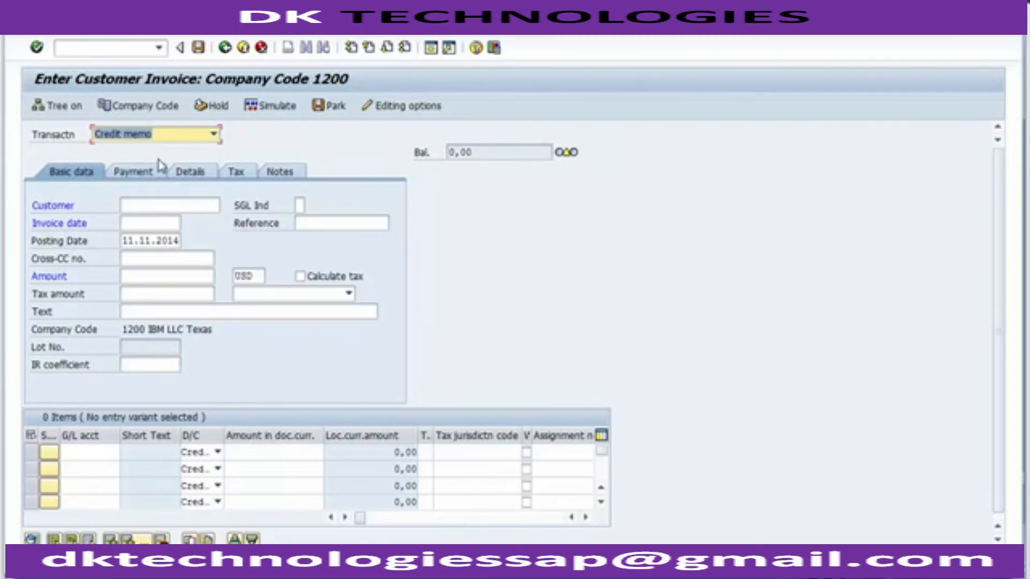
Start customer credit memo entry with /nfb75 and check its transaction type
left_click(92, 47)
type("/")
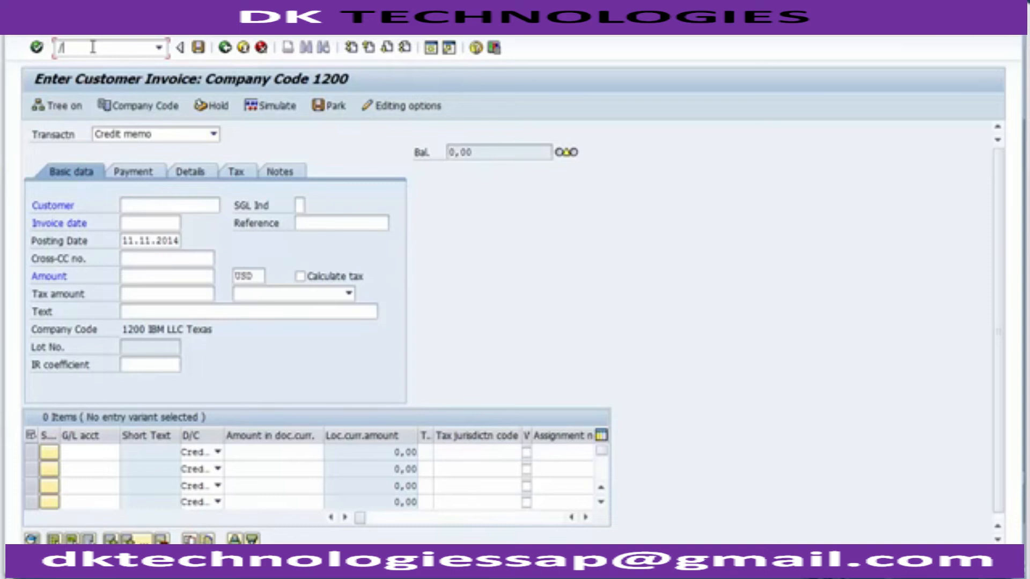
type("nfb75")
key("Return")
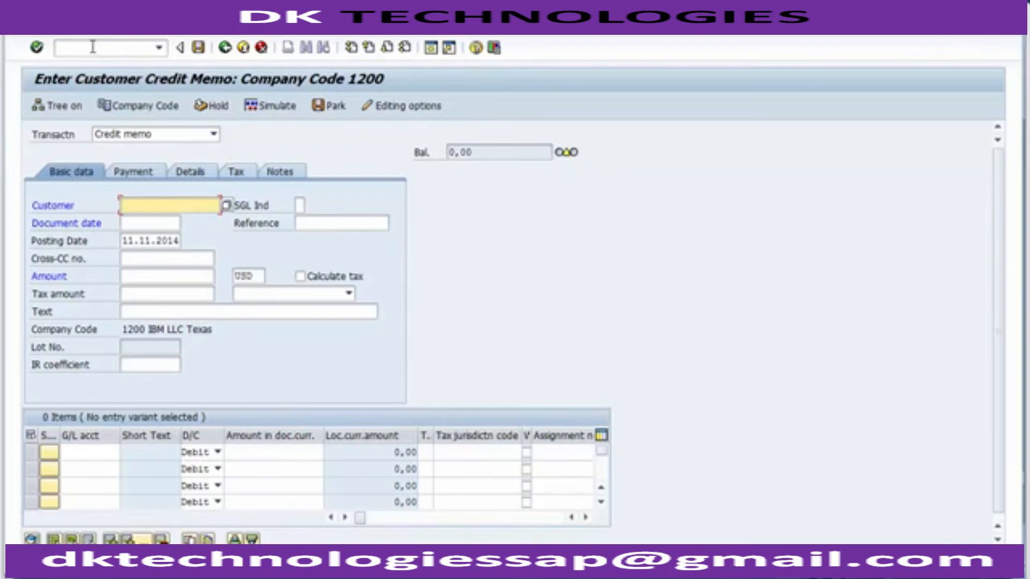
left_click(69, 138)
left_click(102, 135)
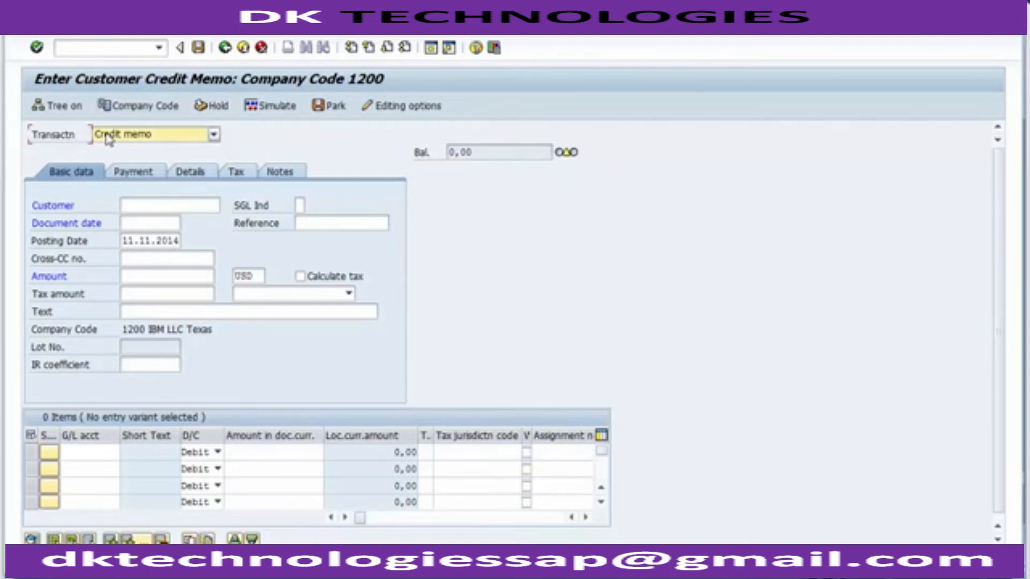
left_click(114, 150)
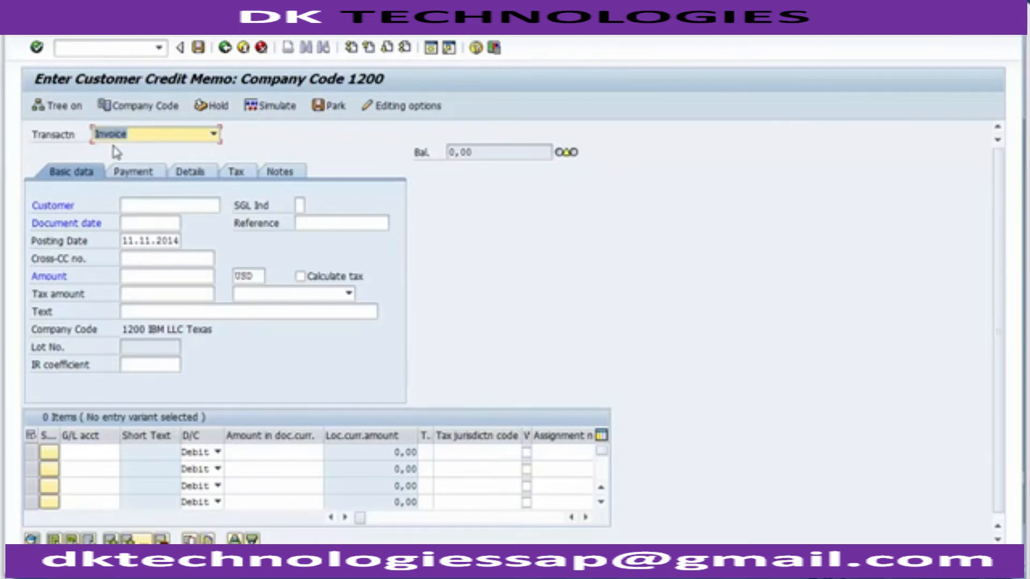
left_click(139, 137)
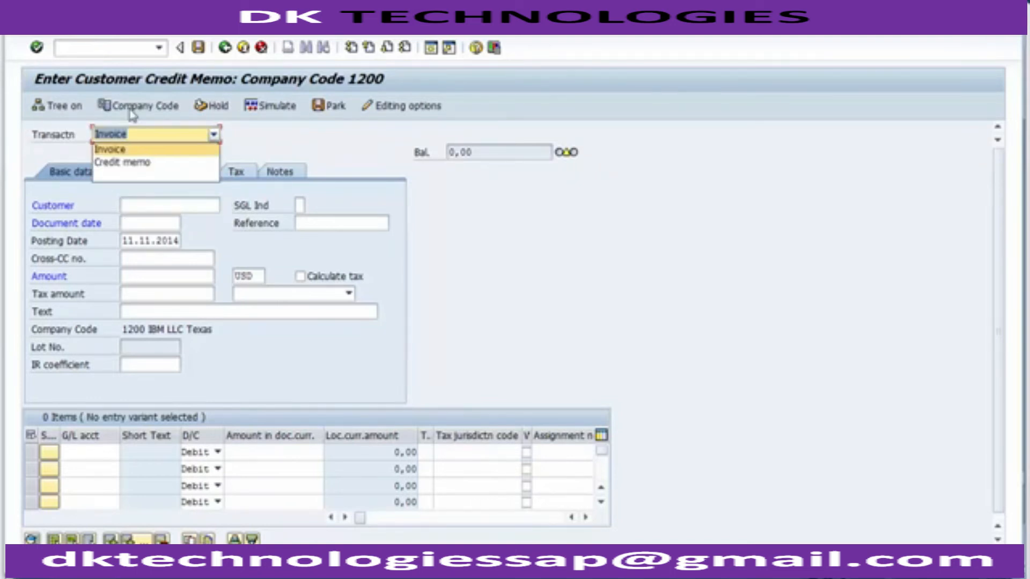
left_click(122, 163)
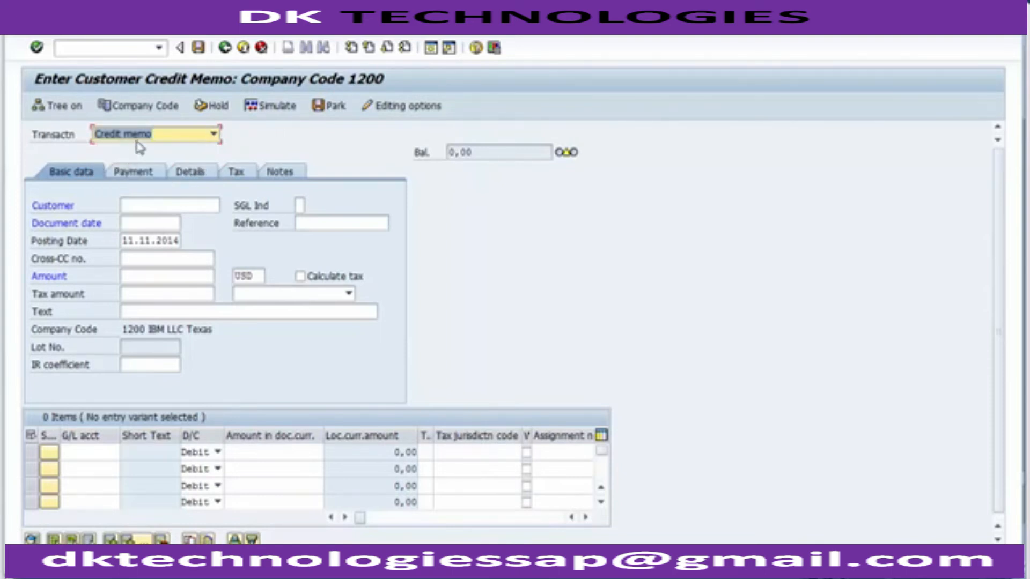
Search the customers of company code 1200 and choose Xerox LLC as the credit memo's customer
left_click(138, 205)
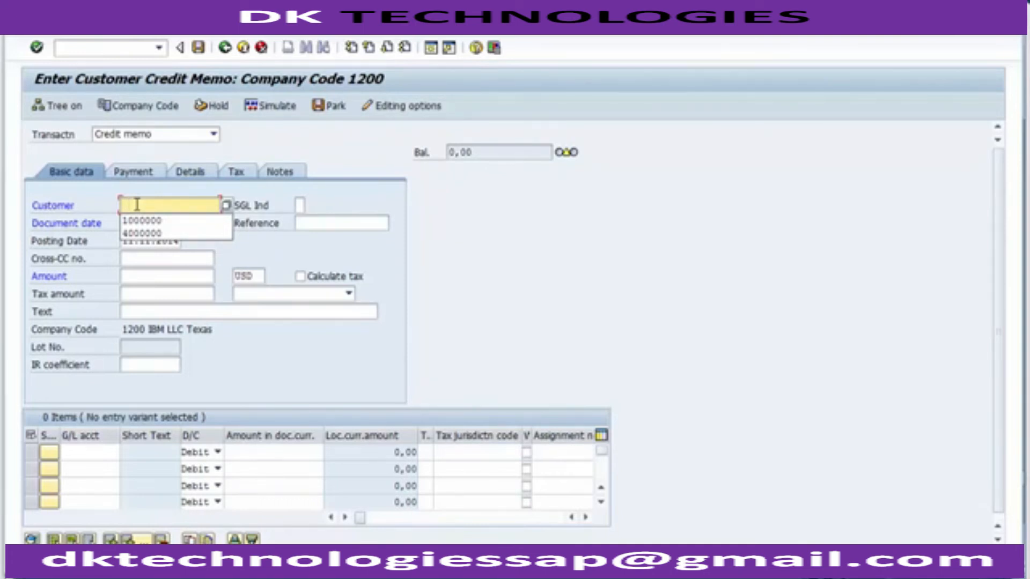
left_click(226, 206)
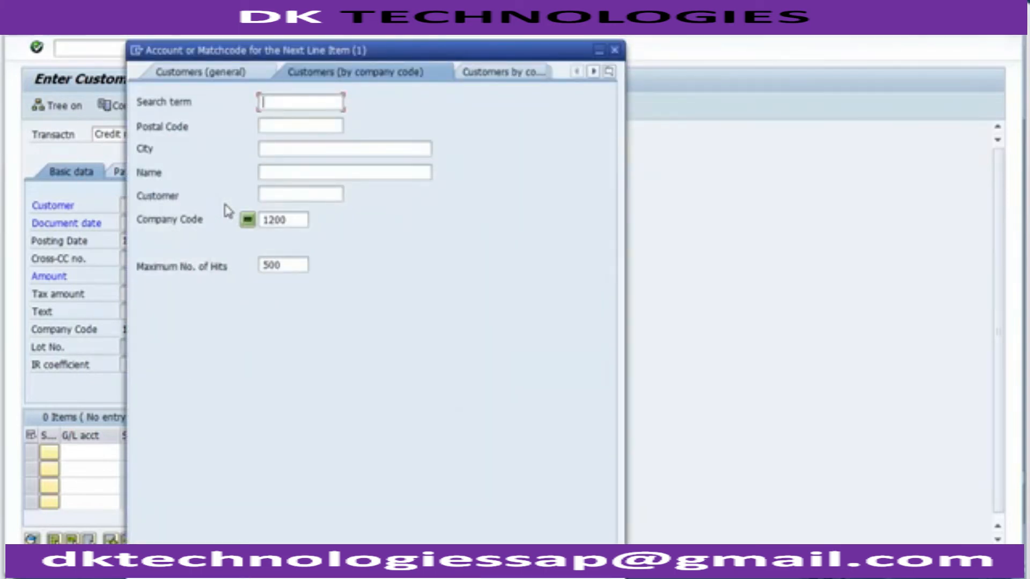
key("Return")
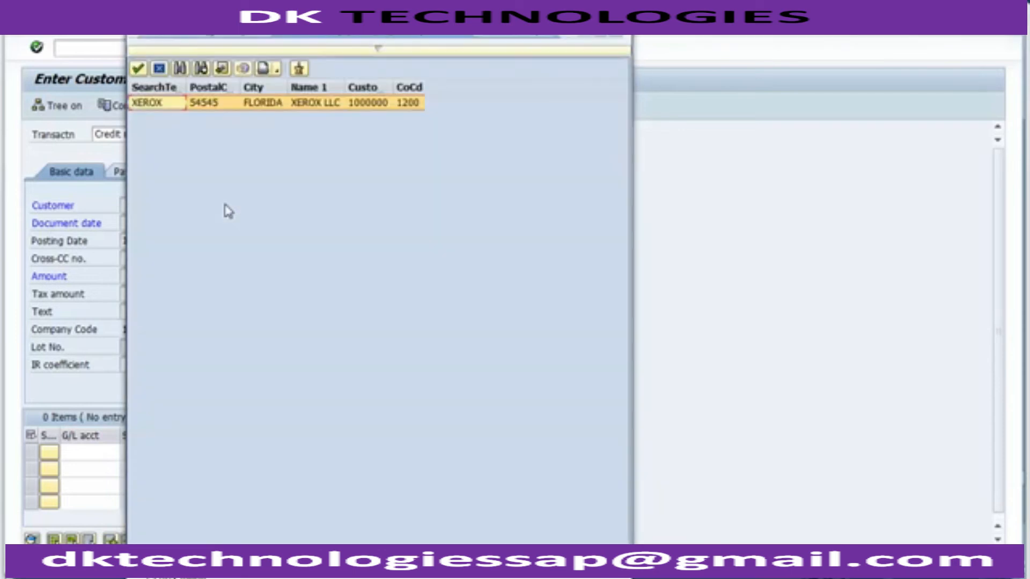
double_click(364, 103)
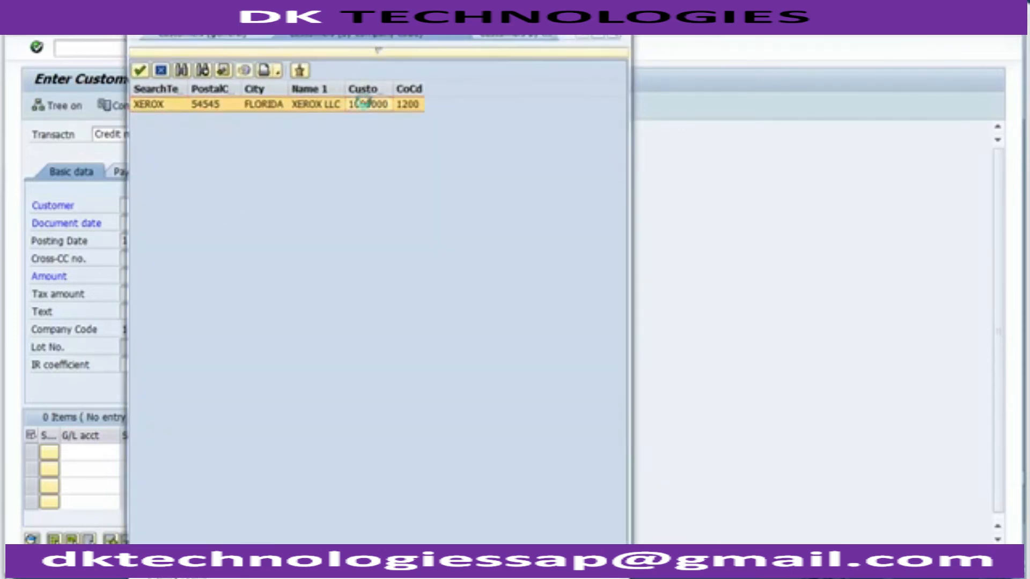
Set the credit memo's document date to 11.11.2014 by copying the posting date
left_click(137, 223)
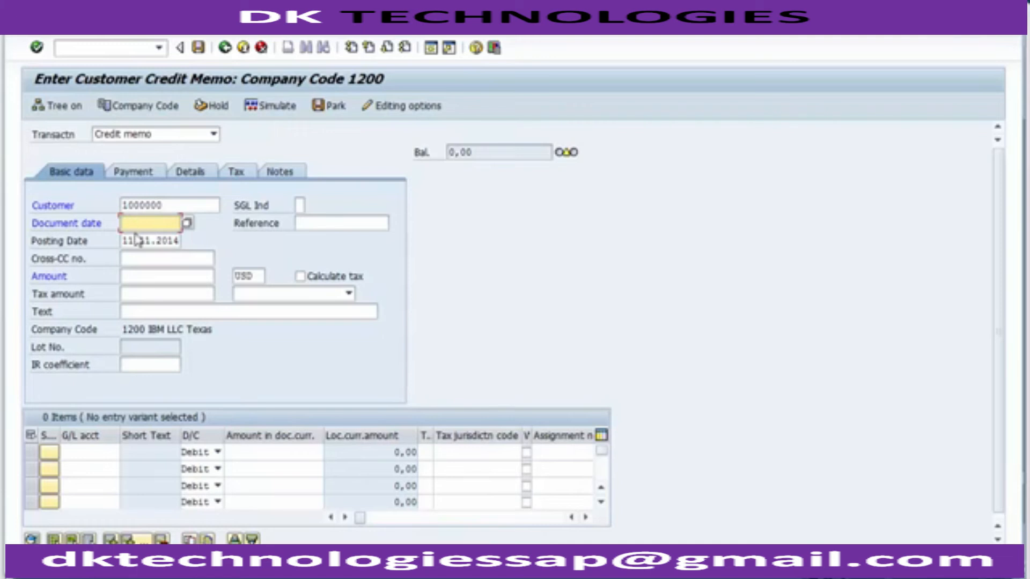
left_click_drag(124, 240, 180, 240)
key("ctrl+c")
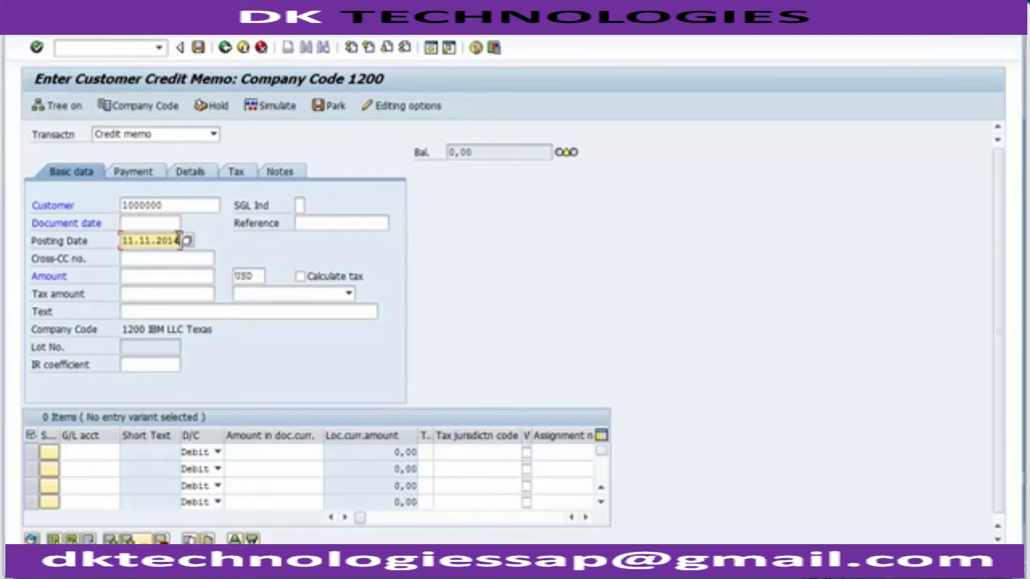
left_click(151, 223)
key("ctrl+v")
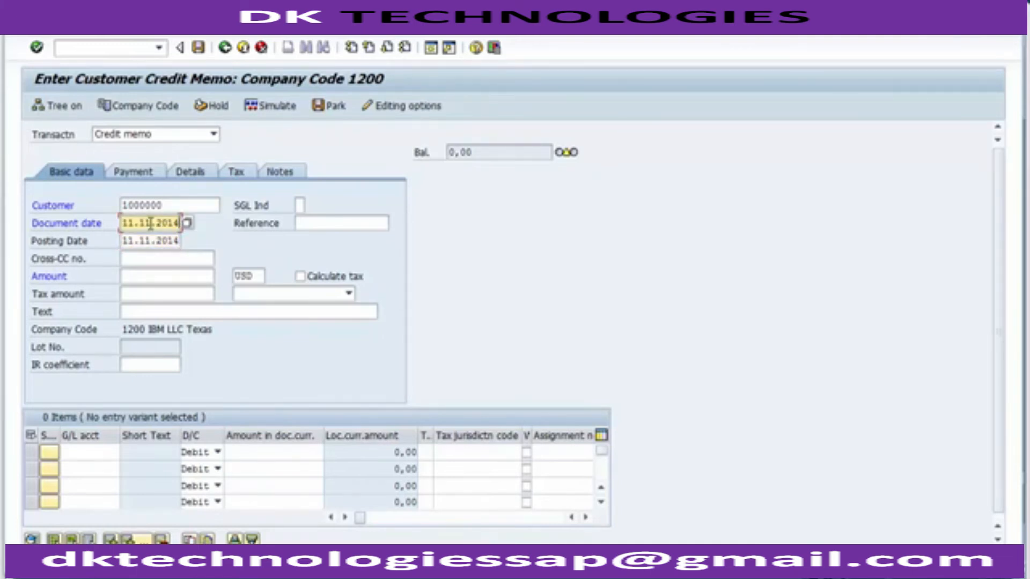
Enter 50 USD as the credit memo amount and 213 as its reference
left_click(134, 278)
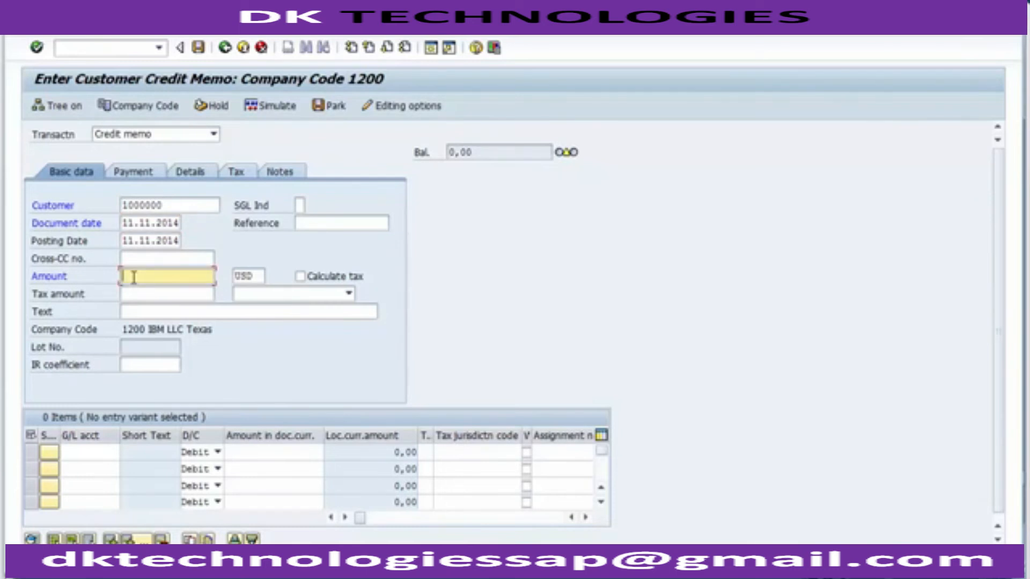
type("50")
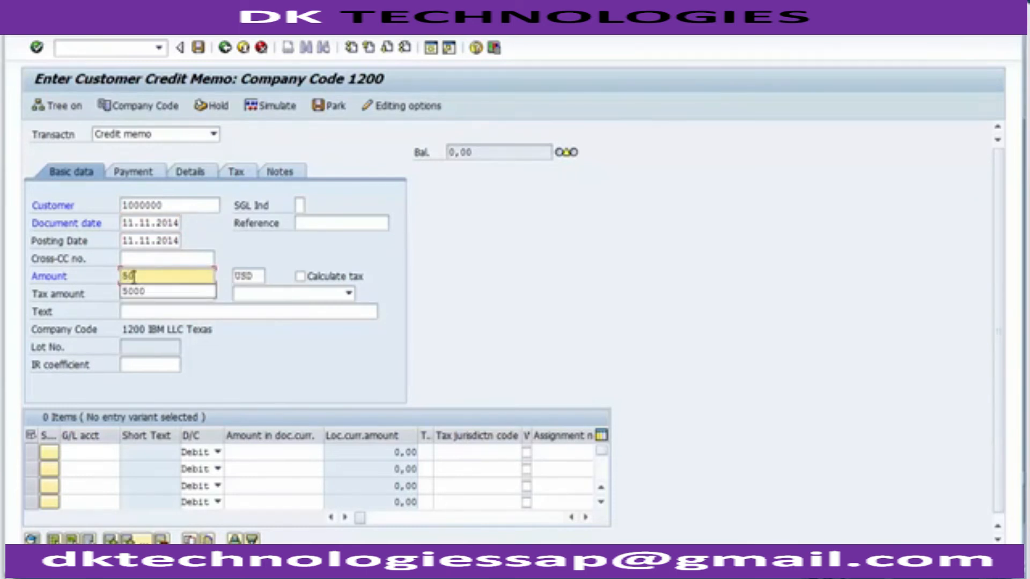
left_click(303, 223)
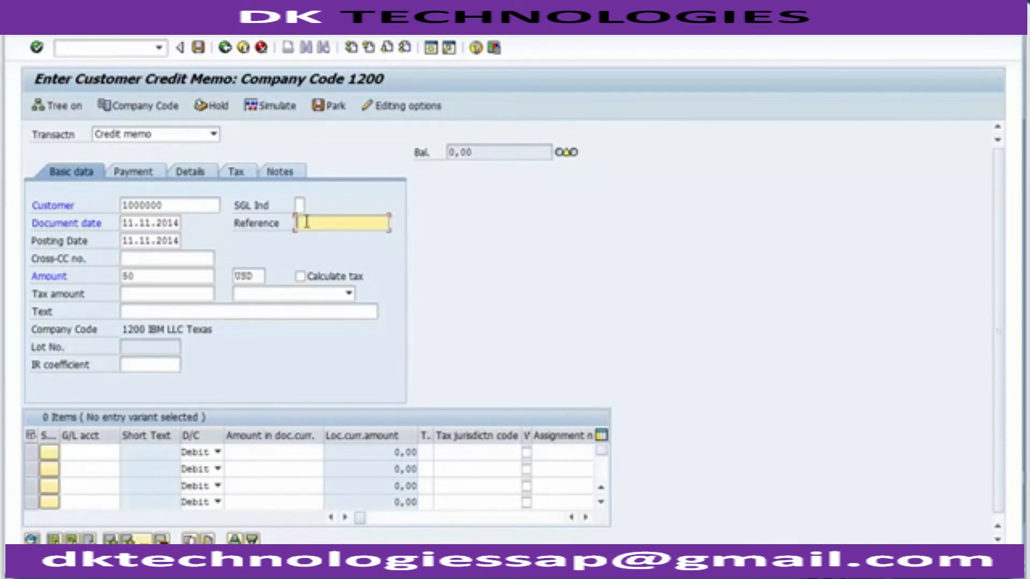
key("Down")
key("Return")
Enter the header text "Credit Memo on account of looss in transit"
left_click(155, 312)
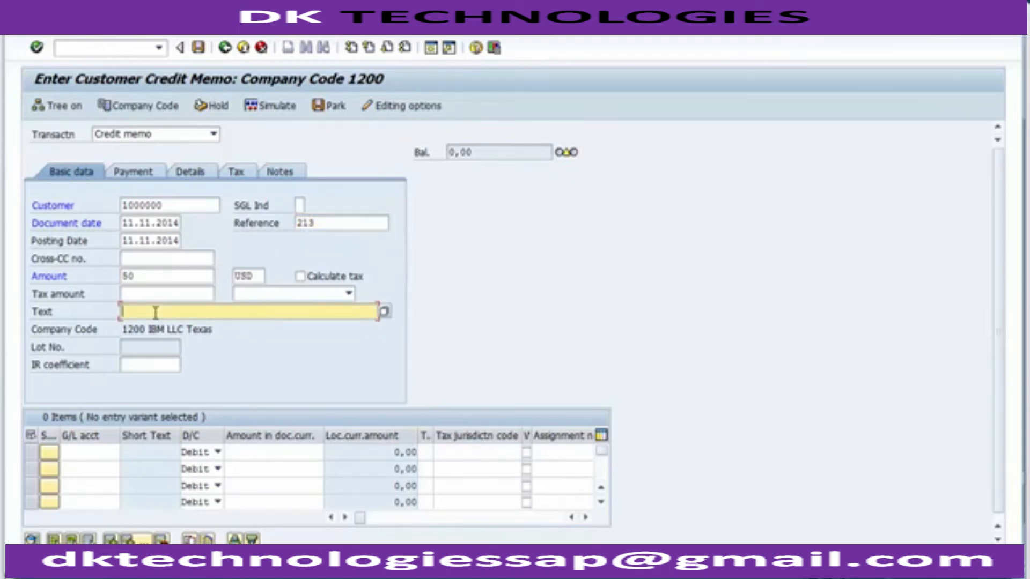
type("Credit Memo on ")
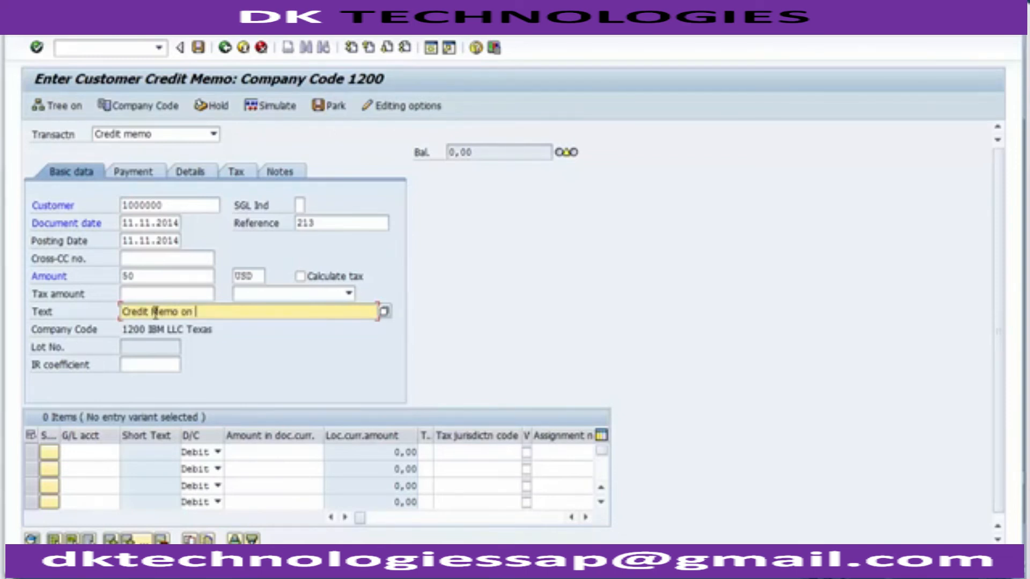
type("account of looss")
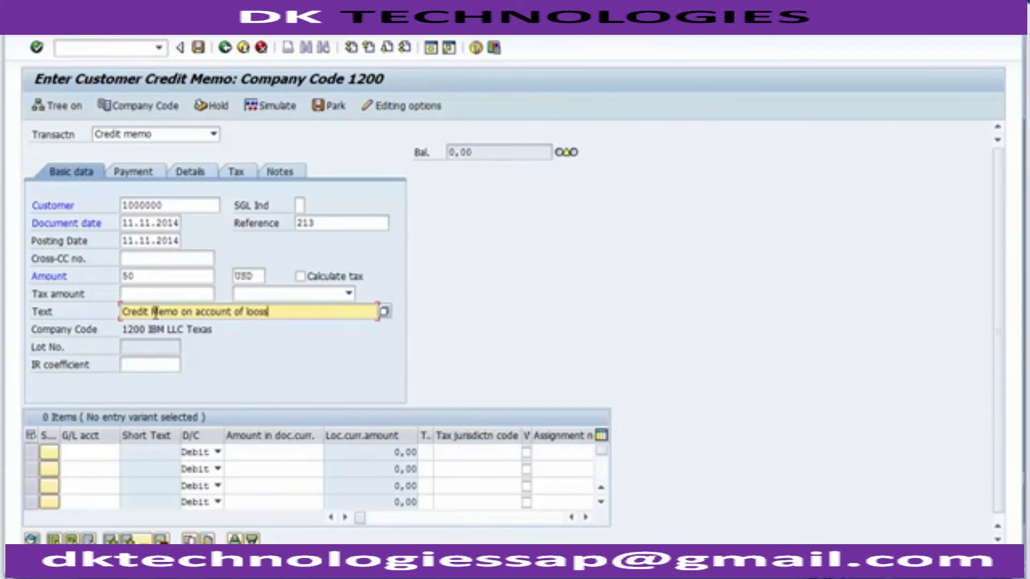
type(" in transit")
Look up the G/L accounts and choose the Sales Account for the first line item
left_click(100, 452)
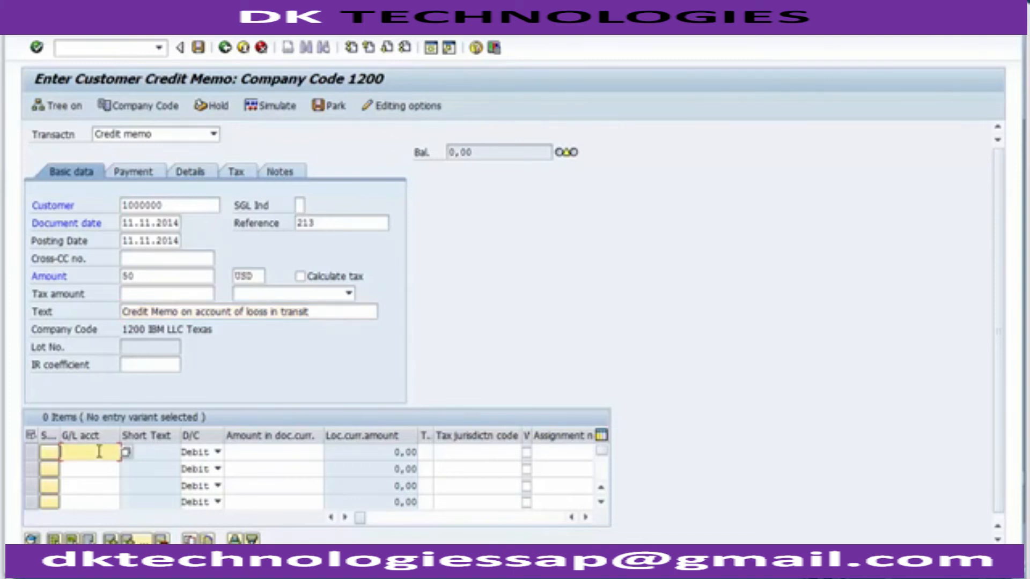
left_click(99, 451)
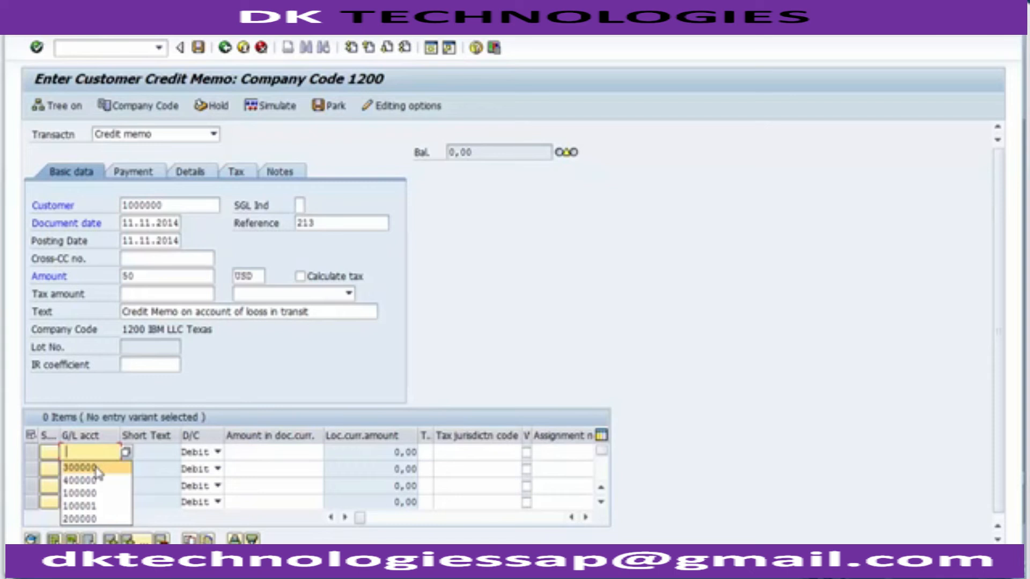
left_click(90, 454)
key("F4")
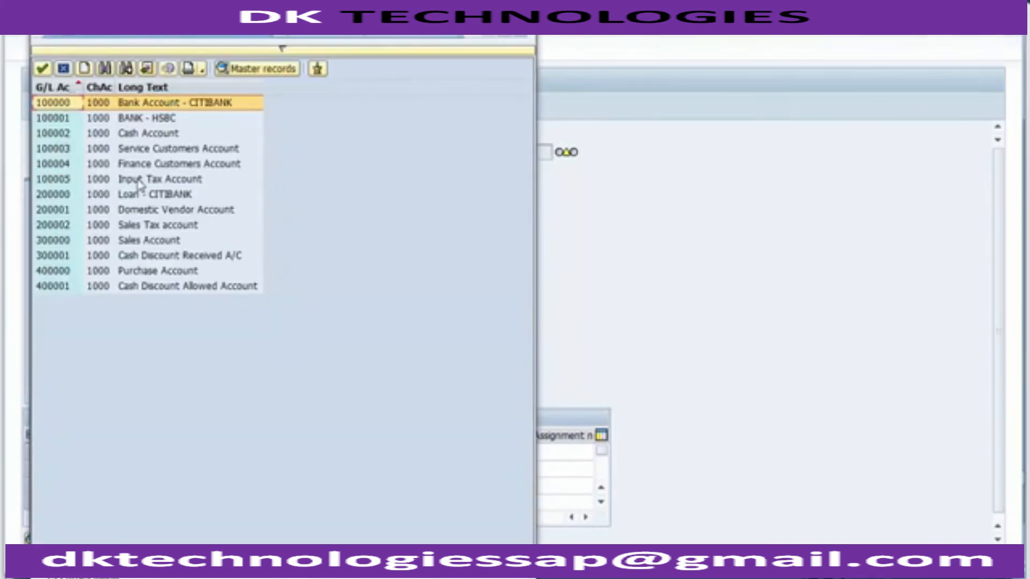
left_click(150, 241)
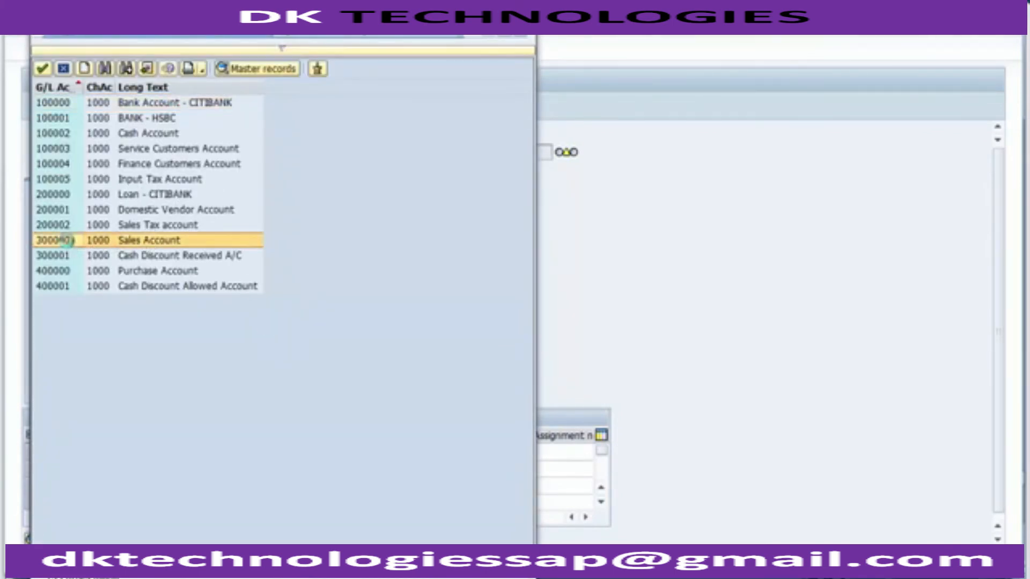
double_click(69, 243)
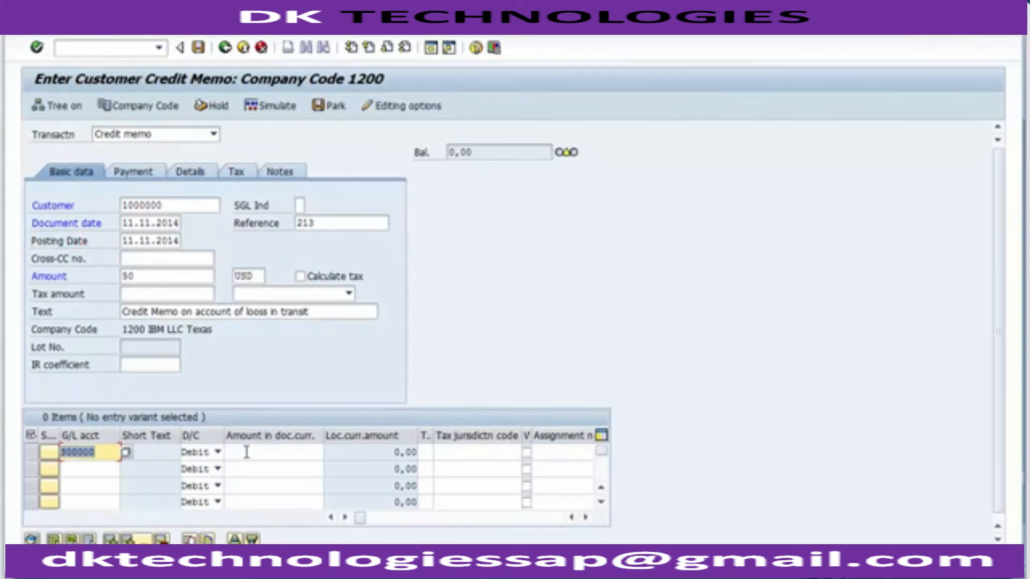
Change the header amount to 20 USD and enter 20 as the amount of the Sales Account line item
left_click(161, 276)
key("BackSpace")
key("BackSpace")
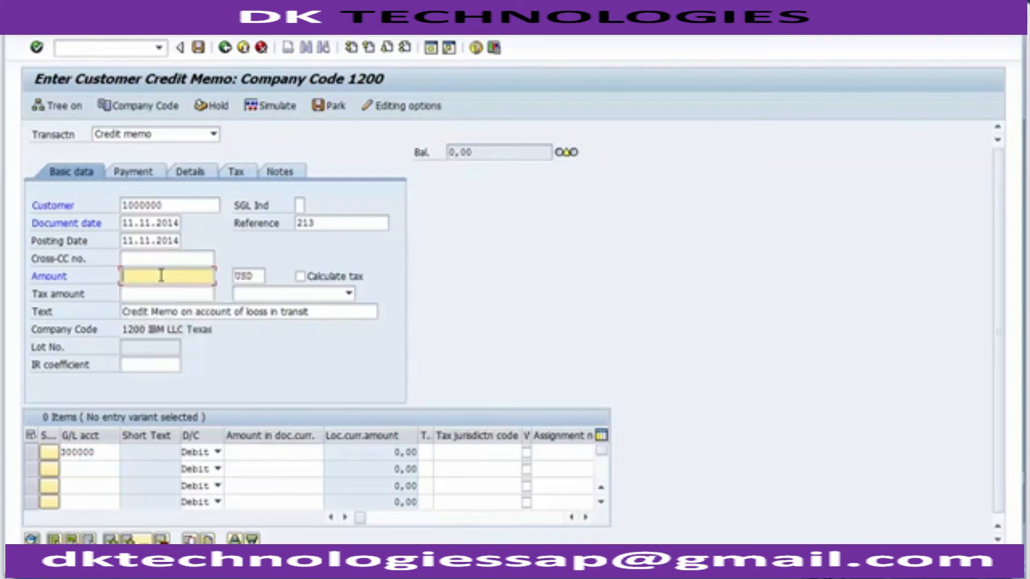
type("20")
left_click(245, 452)
type("20")
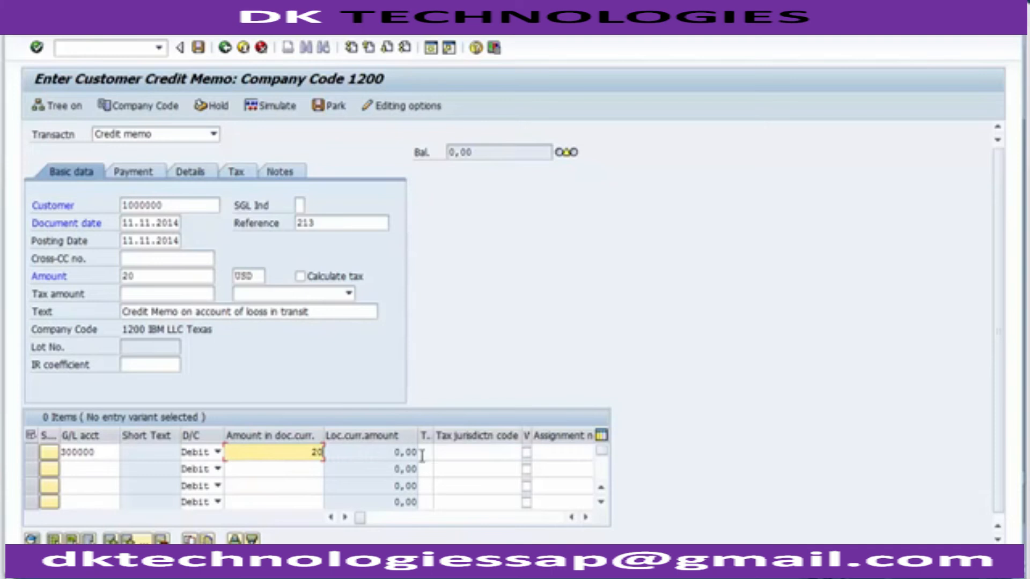
Fill the Sales Account line item's text with the previously used entry beginning "Goods dest"
left_click(439, 453)
key("Return")
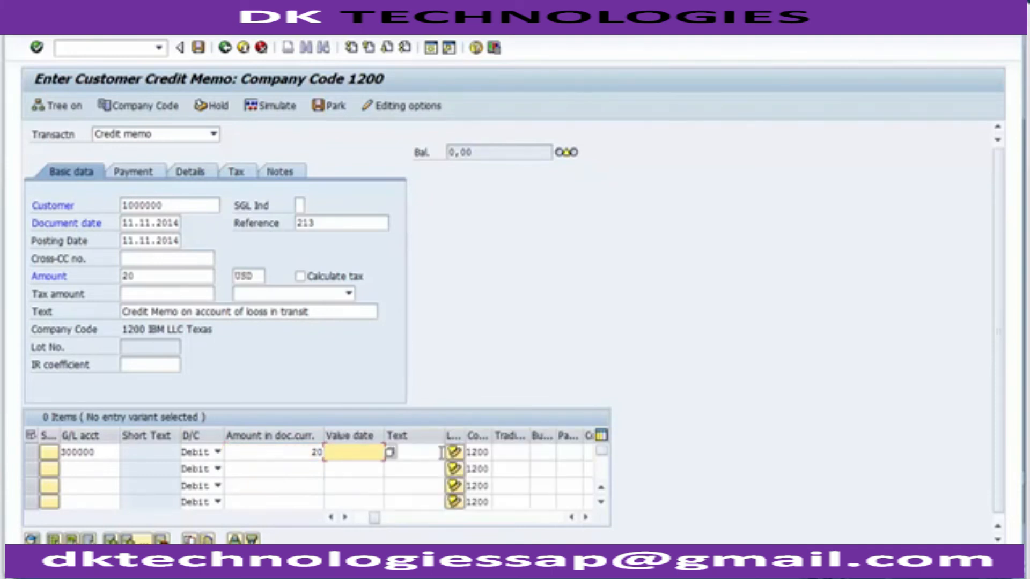
left_click(434, 449)
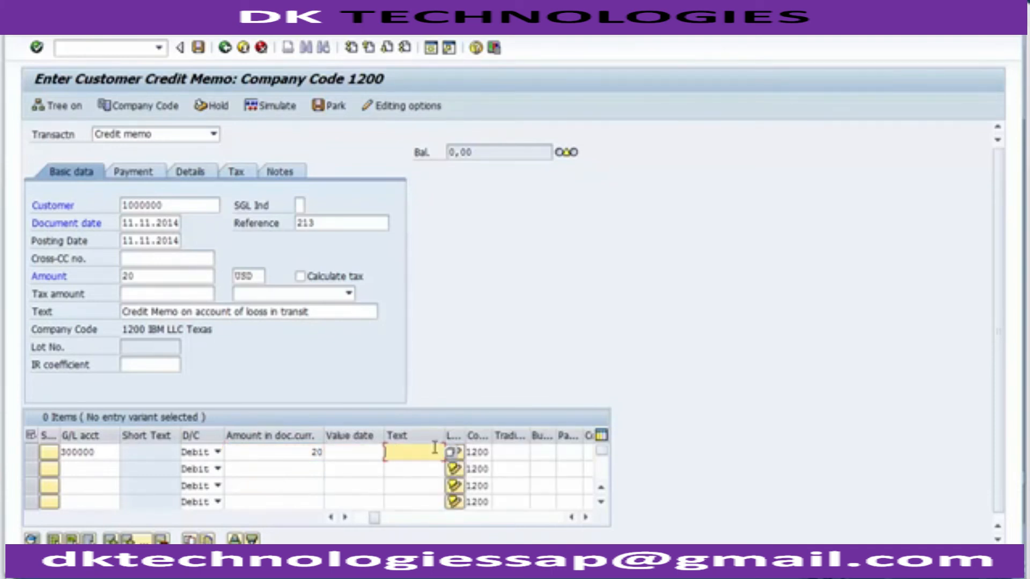
key("Down")
key("Down")
key("Return")
Set the business area of the Sales Account line item to 1210
key("Tab")
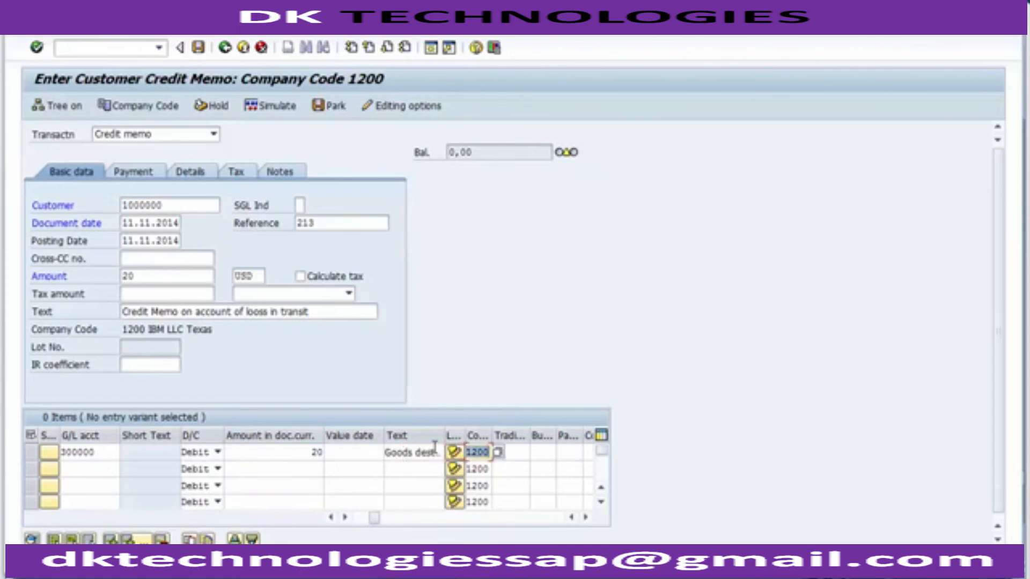
key("Tab")
key("Tab")
key("space")
key("Down")
key("Return")
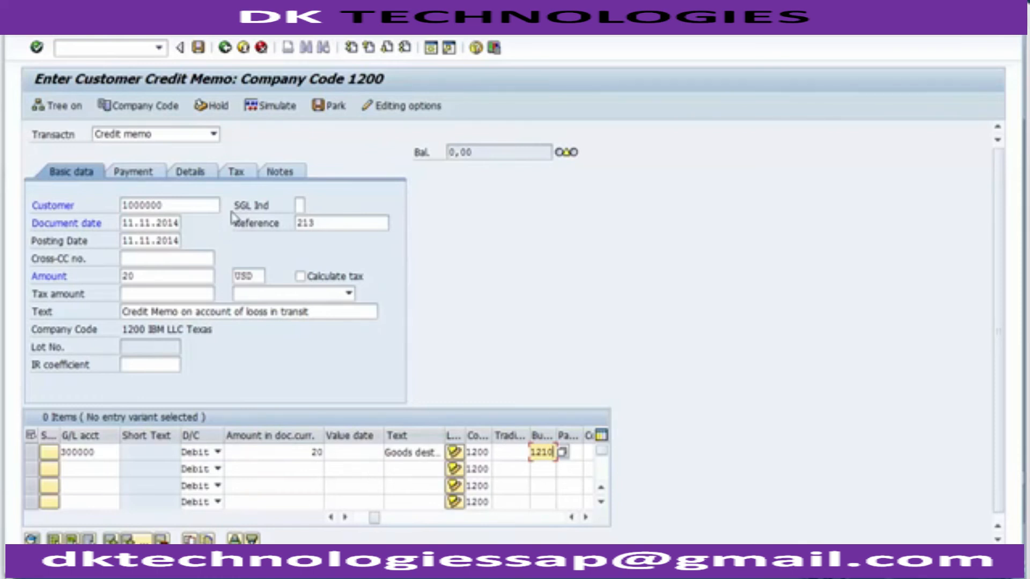
Simulate the credit memo and check the amounts of the Xerox LLC and Sales Account items
left_click(258, 107)
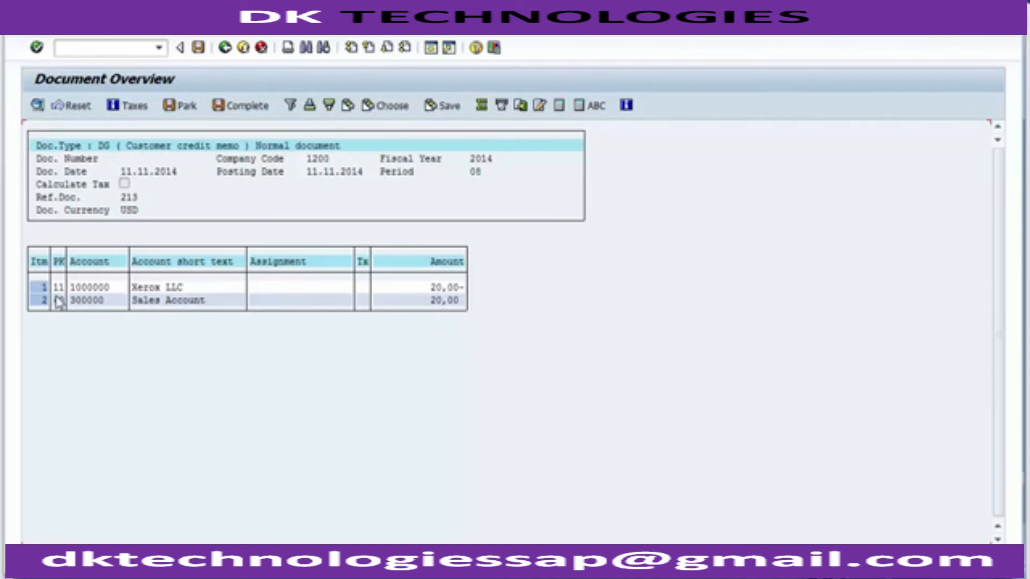
left_click(140, 290)
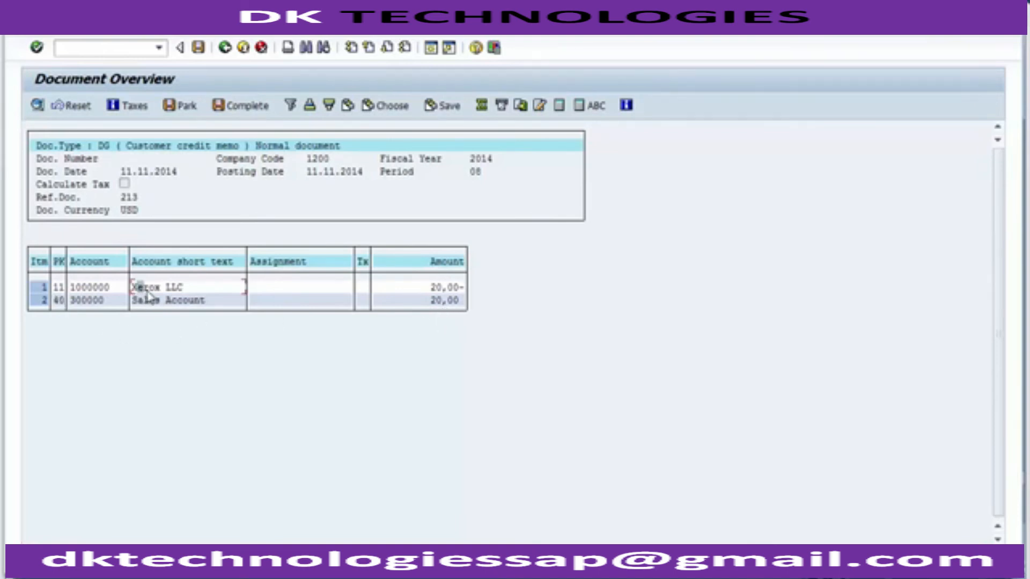
left_click(443, 288)
left_click(440, 300)
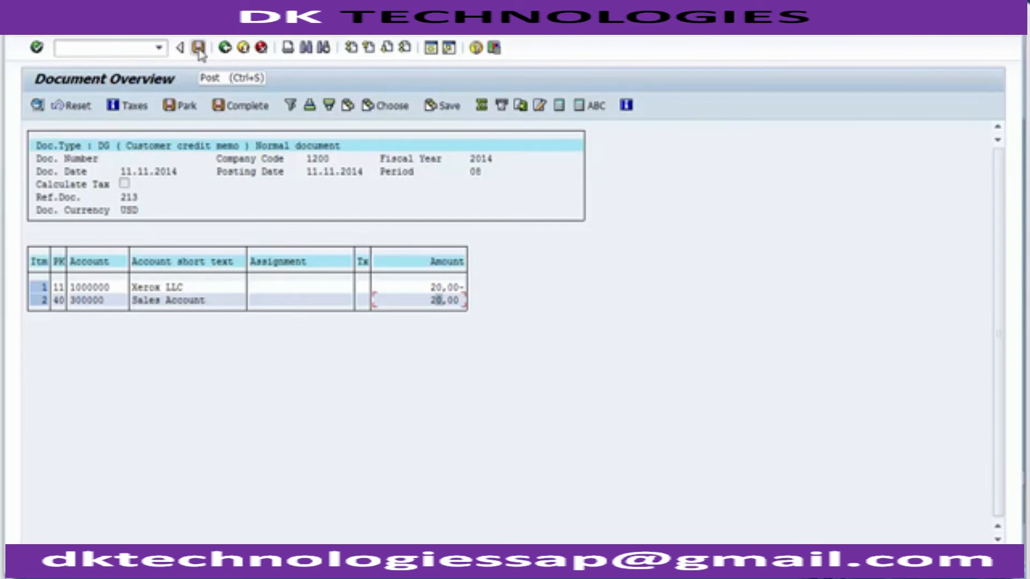
Post the customer credit memo and display the posted document to check its document number
left_click(199, 51)
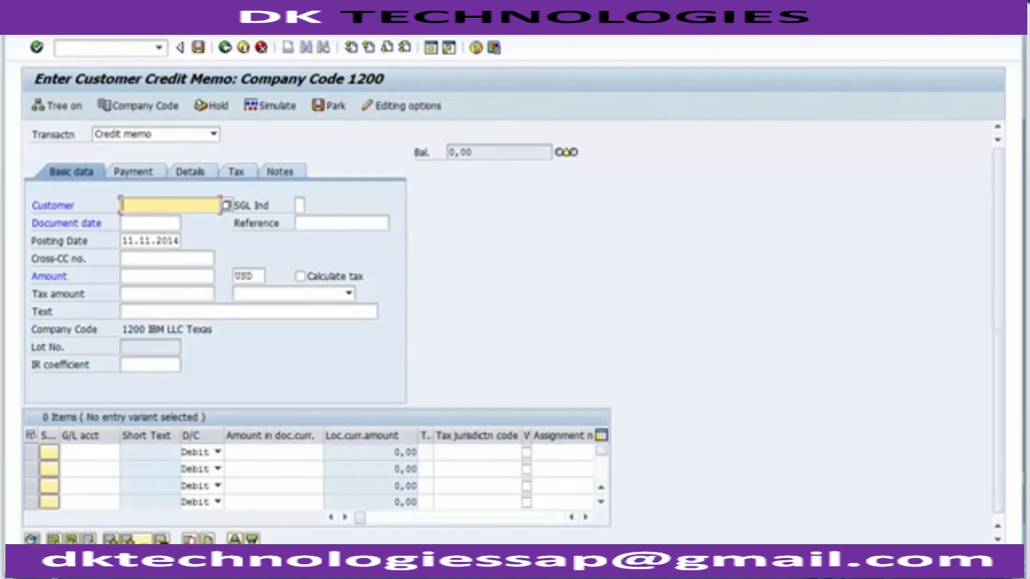
left_click(69, 36)
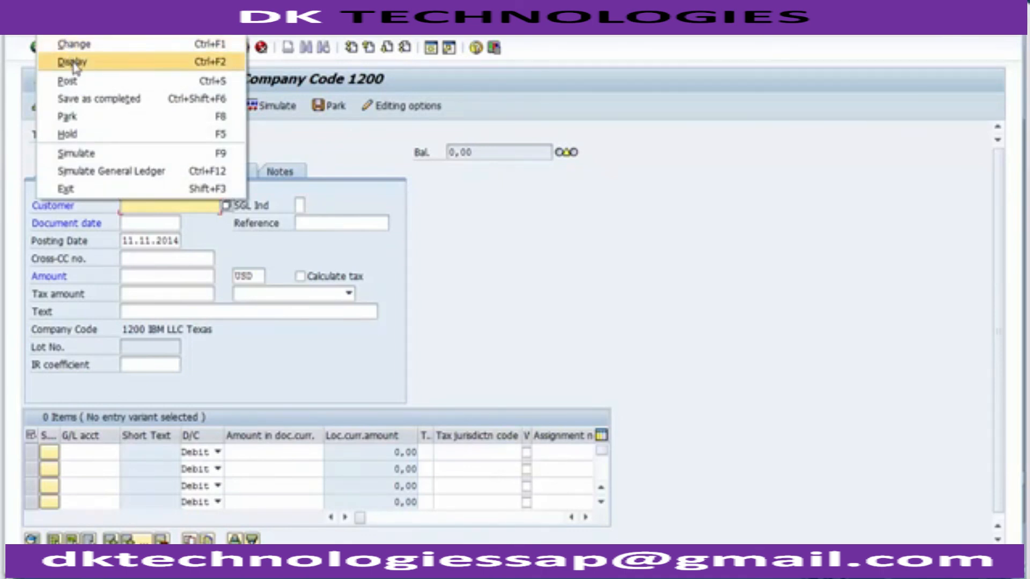
left_click(73, 63)
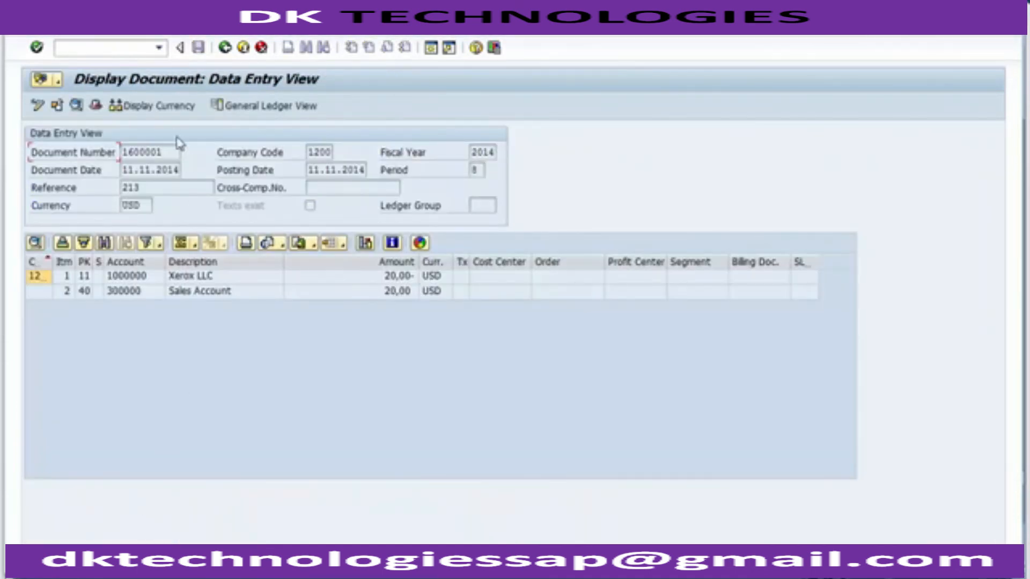
left_click_drag(171, 153, 121, 153)
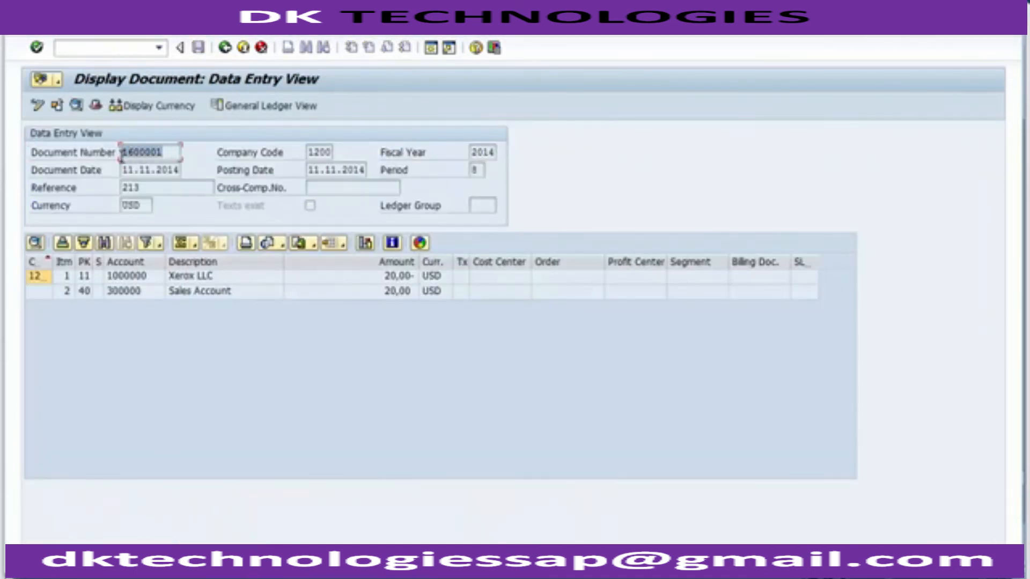
left_click(190, 400)
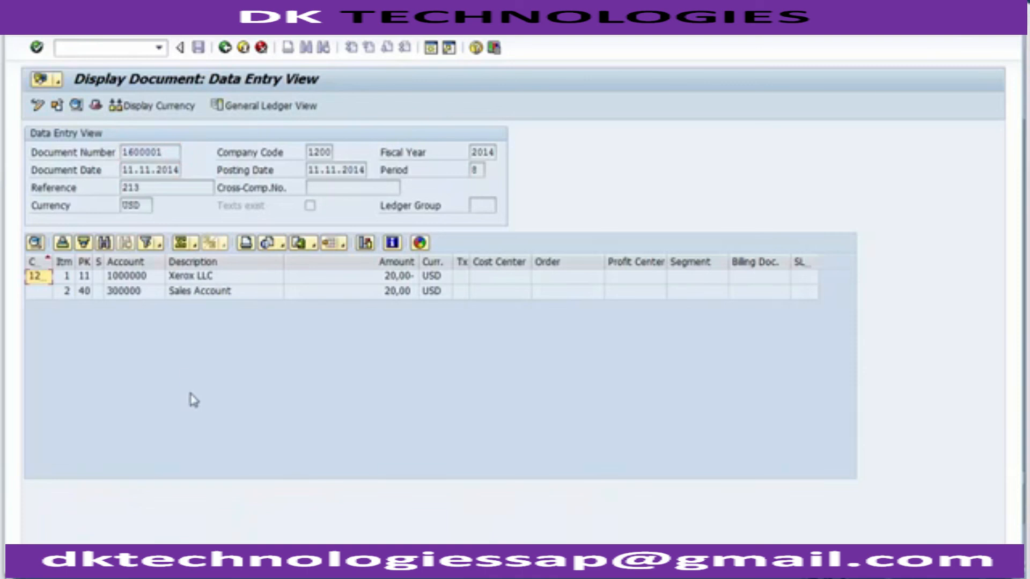
Examine the Xerox LLC and Sales Account line items in the posted credit memo
left_click(236, 291)
left_click(302, 278)
left_click(303, 293)
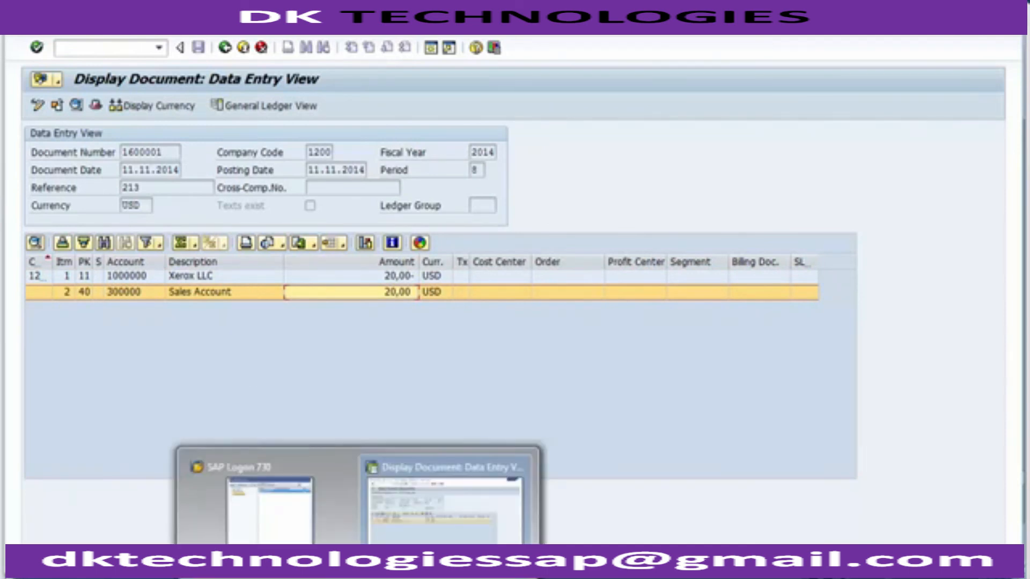
Switch to the Unit Testing slide in PowerPoint and look up the transaction code for displaying customer line items
left_click(333, 567)
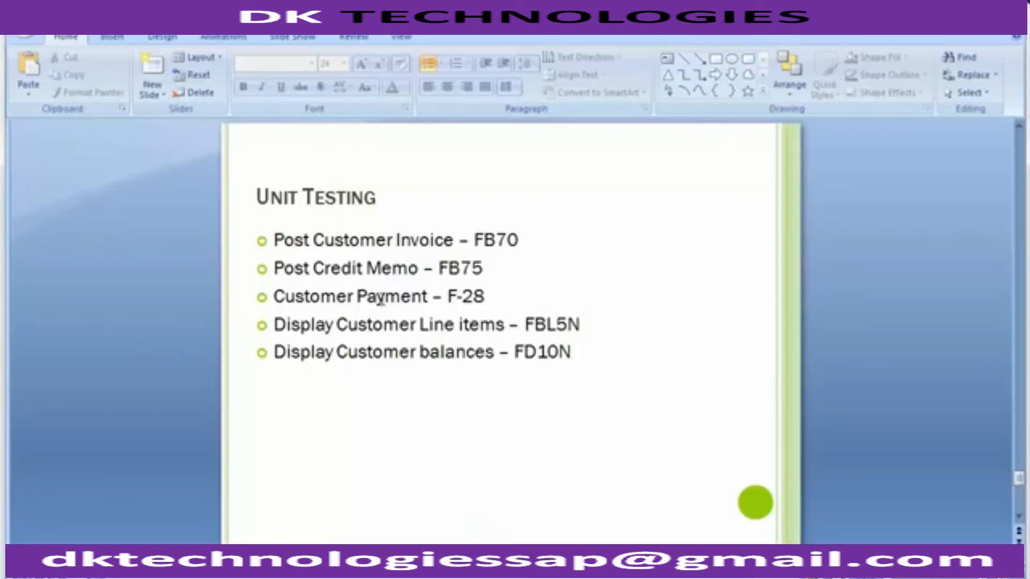
left_click_drag(526, 326, 581, 325)
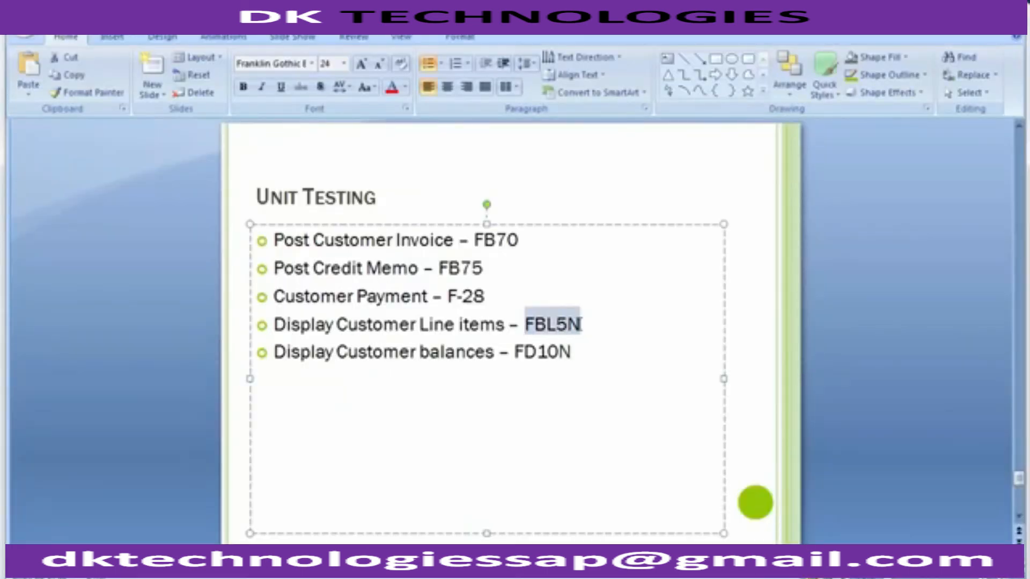
left_click(201, 295)
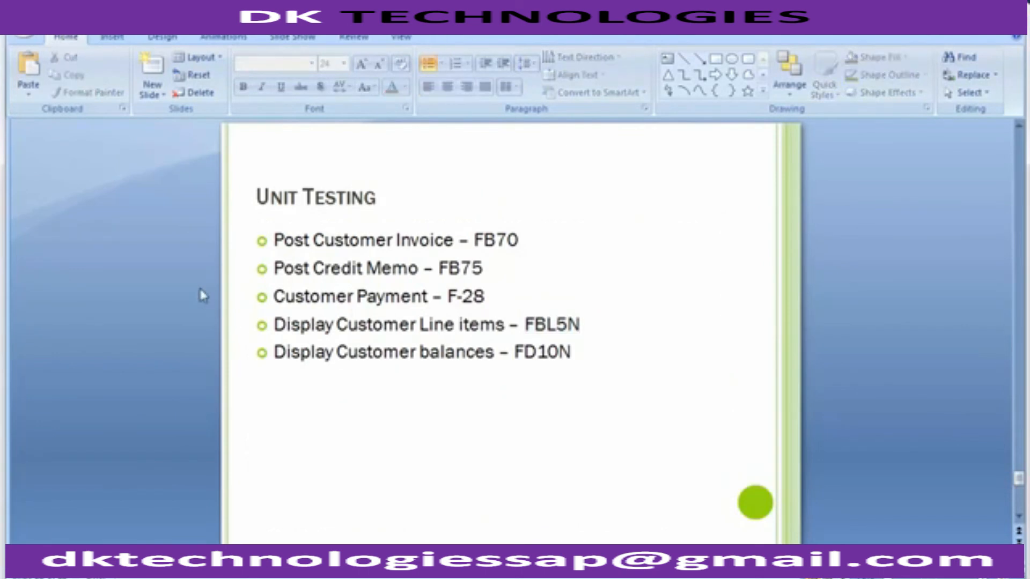
Switch back to SAP and open the Customer Line Item Display with transaction FBL5N
key("alt+Tab")
left_click(113, 46)
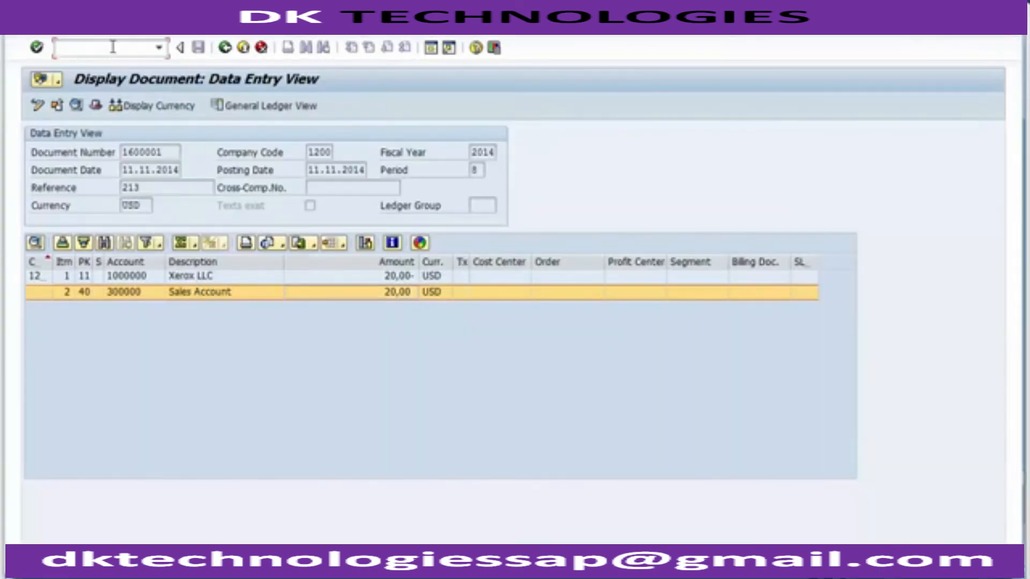
type("/nfbl5n")
key("Return")
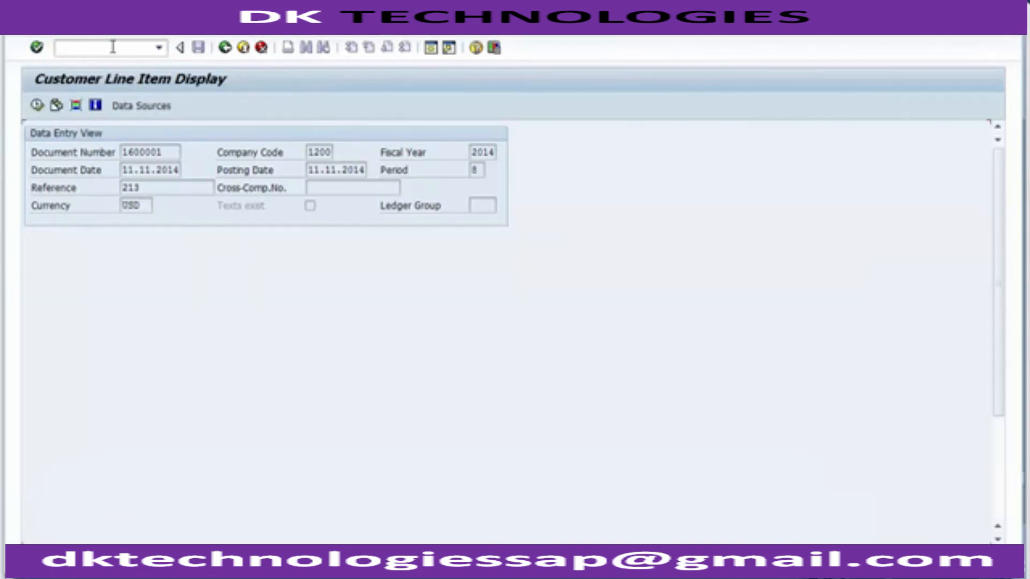
key("Down")
key("Return")
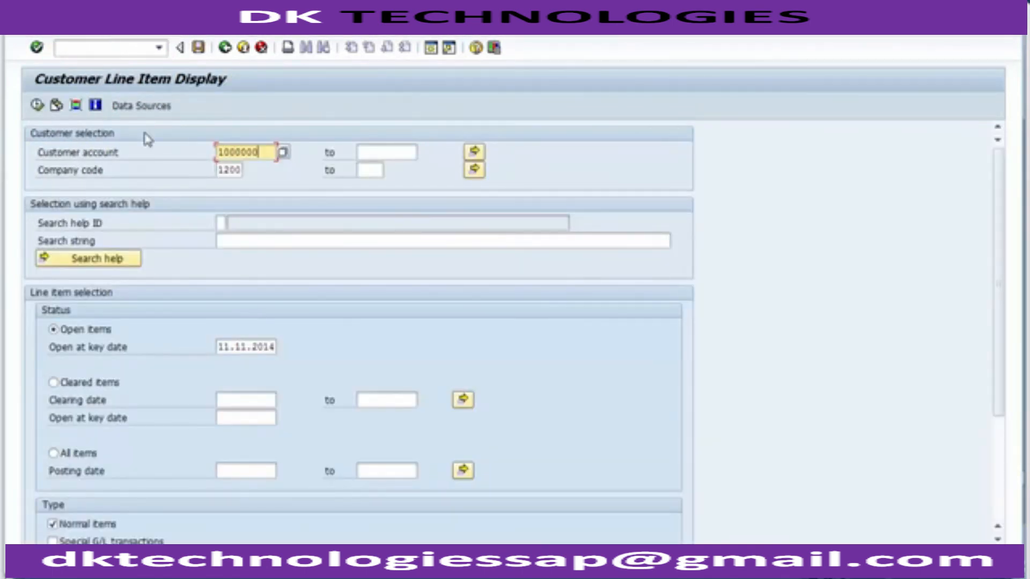
List Xerox LLC's open items in company code 1200 at key date 11.11.2014 and check the credit memo's amount
left_click(37, 105)
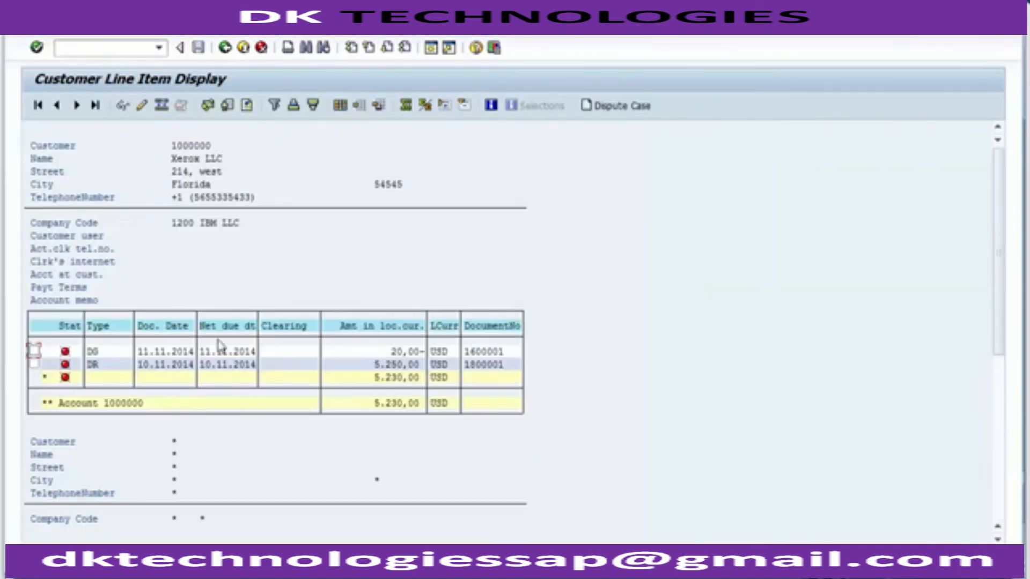
left_click(394, 354)
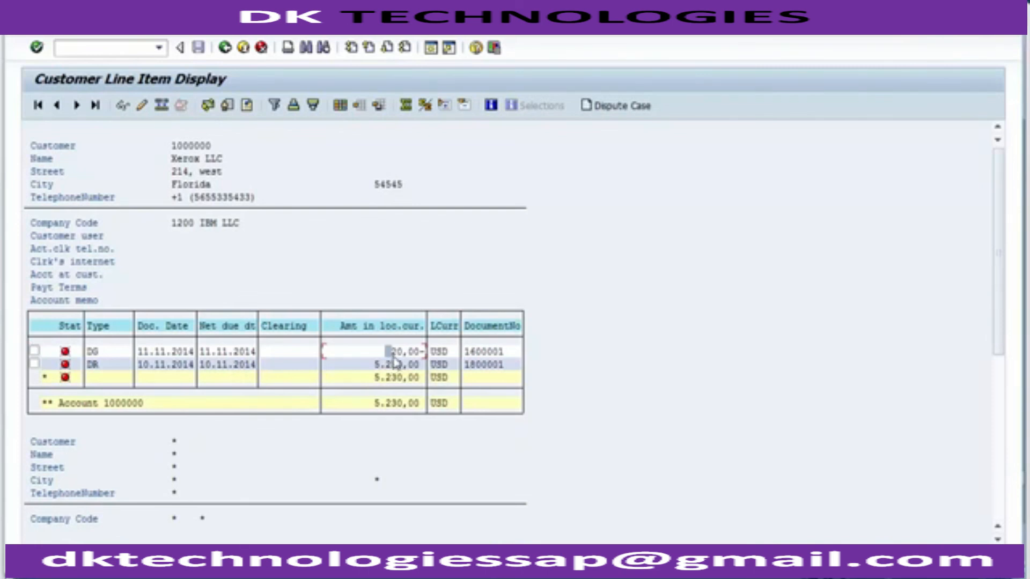
left_click(411, 352)
left_click(232, 48)
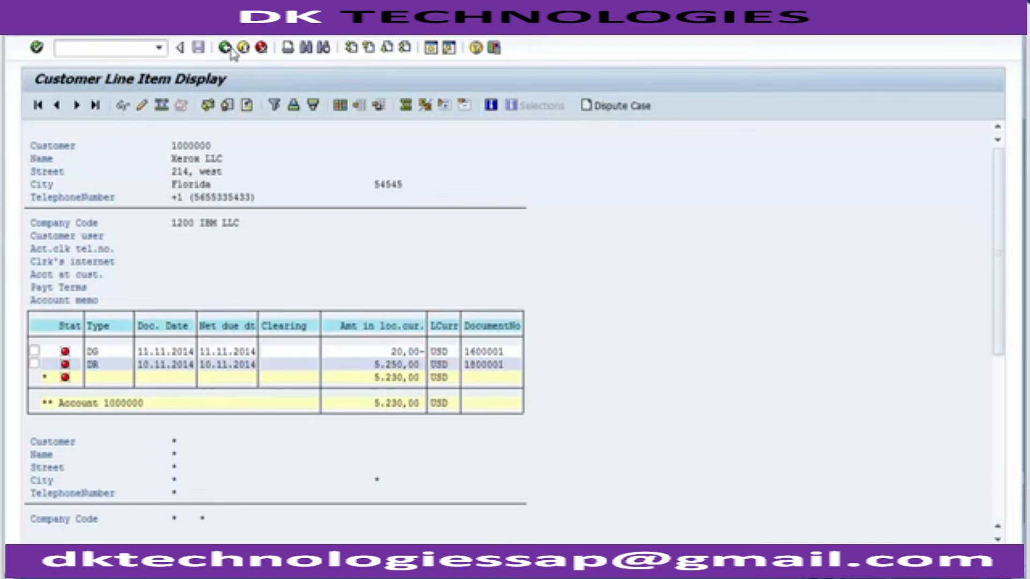
Look up the customer balances transaction code on the PowerPoint slide and open FD10N in SAP
key("alt+Tab")
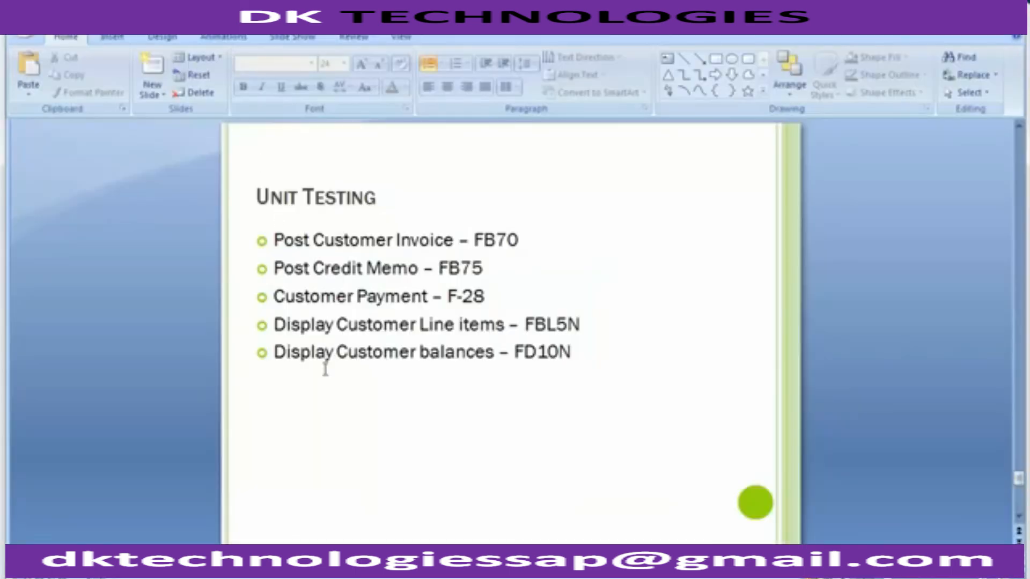
key("alt+Tab")
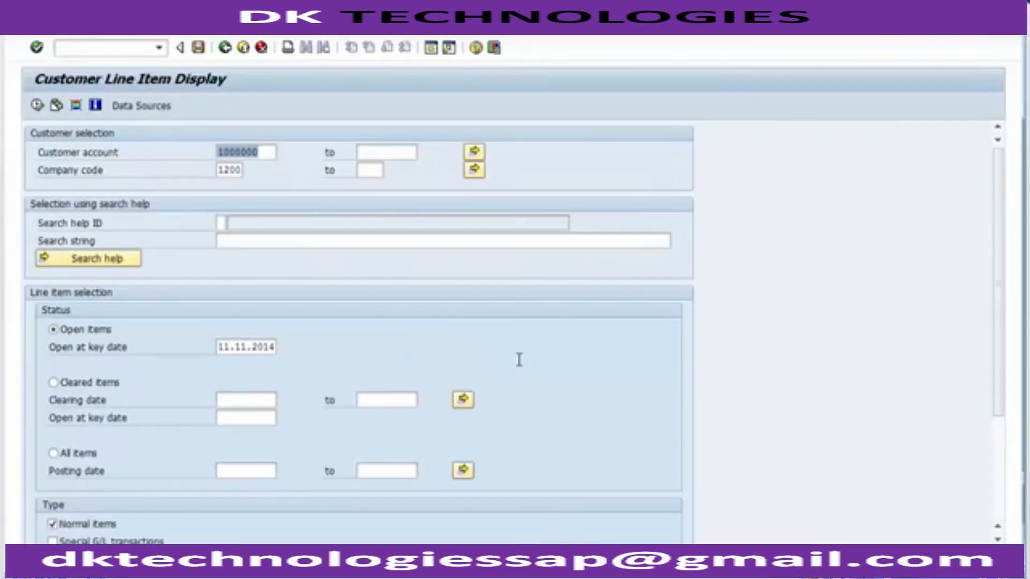
left_click(124, 49)
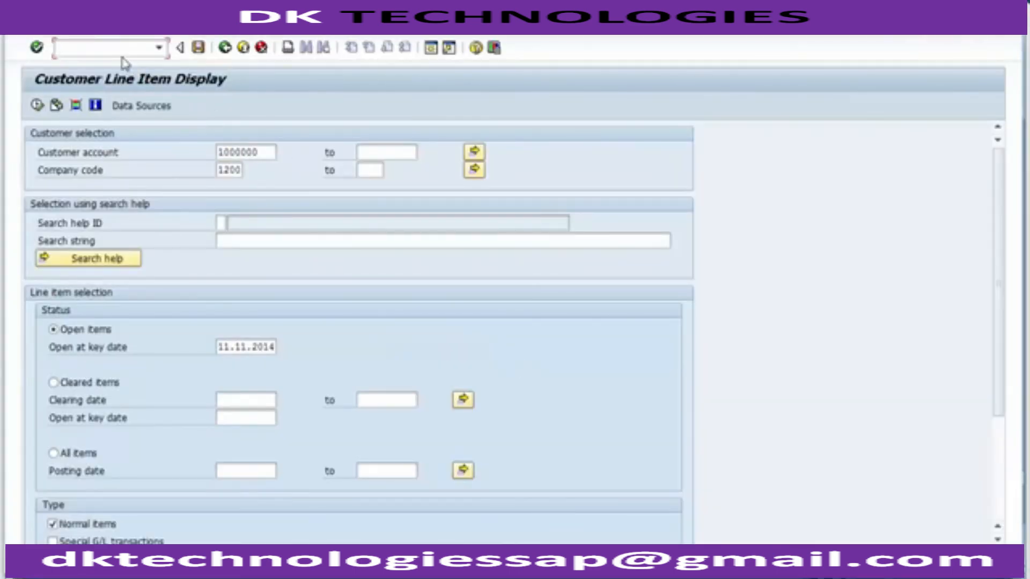
type("/nfd10")
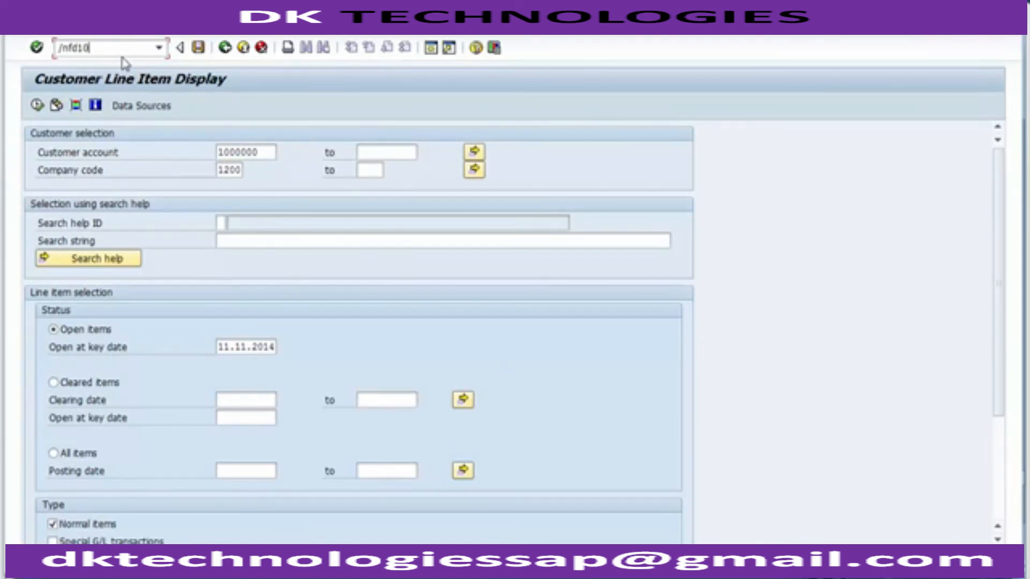
key("Return")
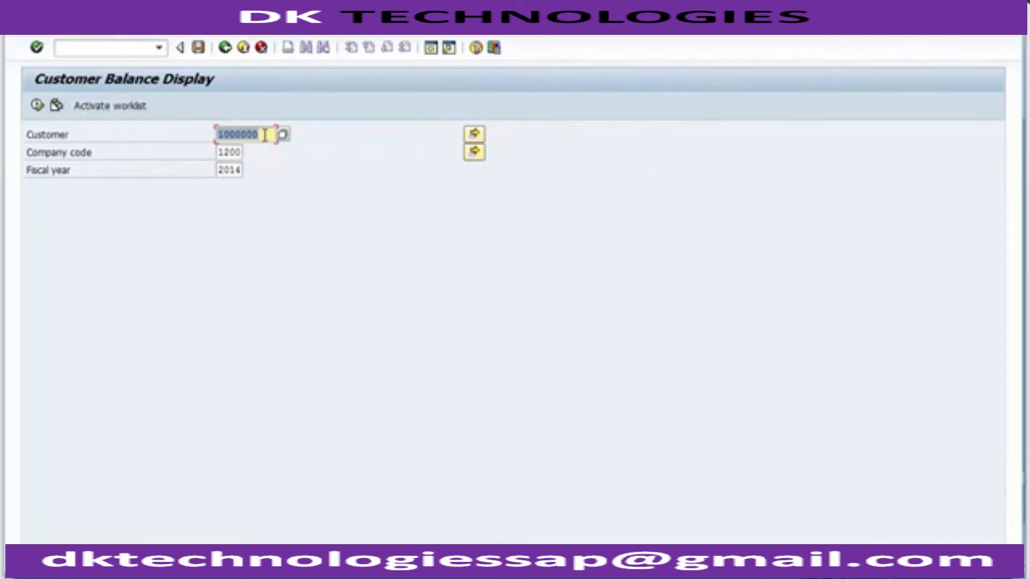
Display the Xerox LLC customer balances for company code 1200 and fiscal year 2014
left_click(265, 135)
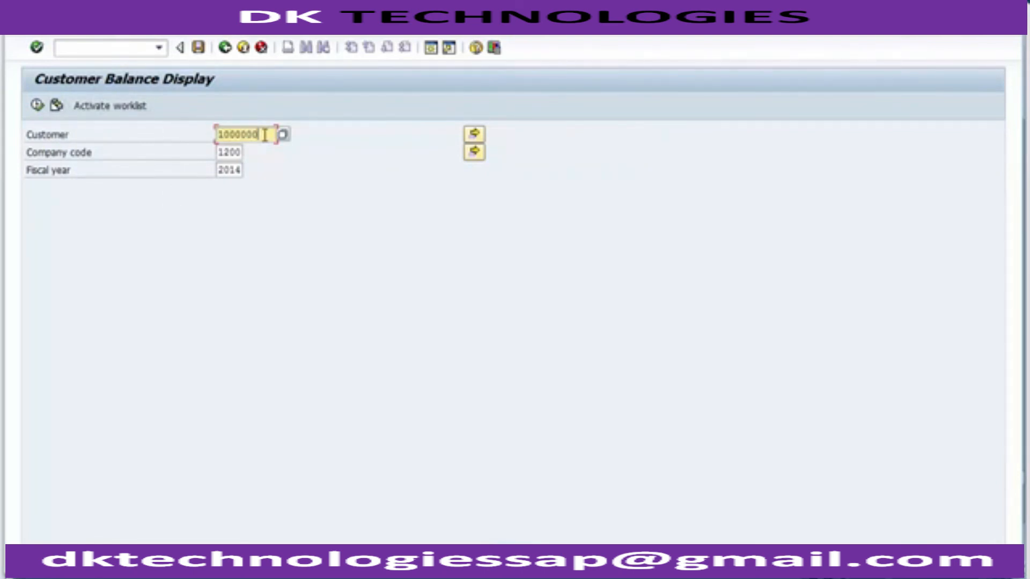
left_click(243, 154)
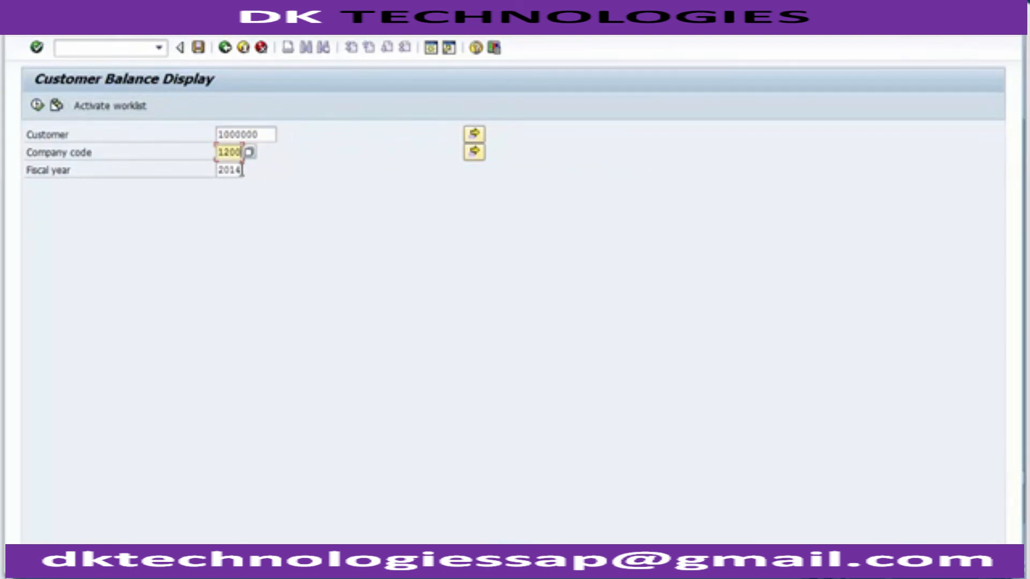
left_click(242, 171)
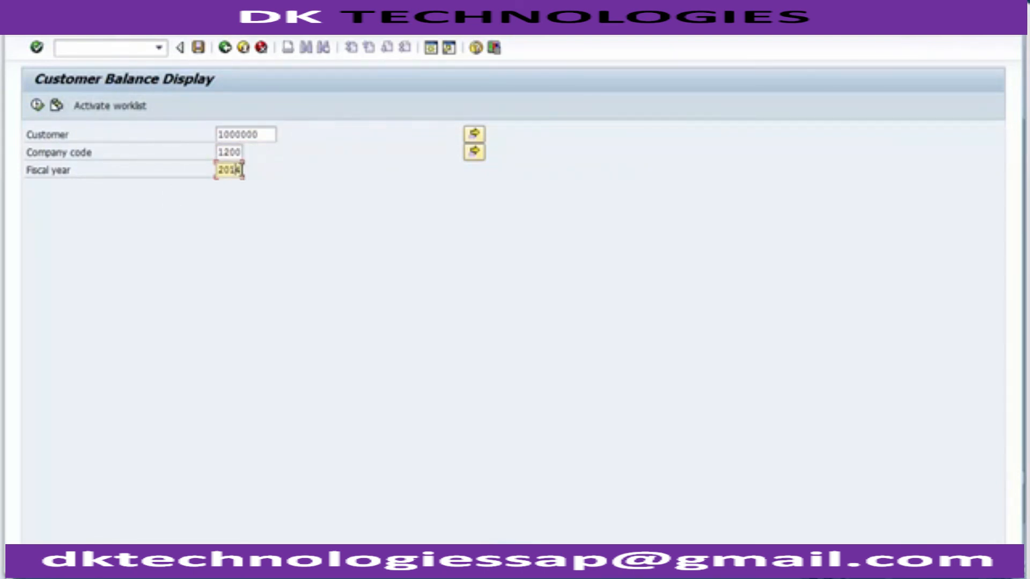
left_click(37, 106)
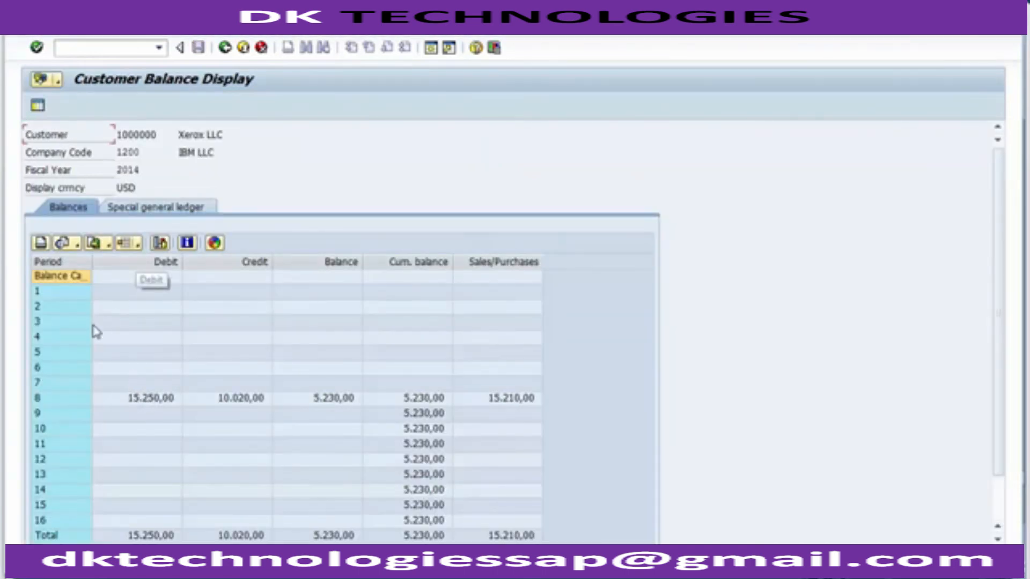
Examine the period 8 debit and credit amounts in the customer balance display
left_click(114, 387)
left_click(127, 404)
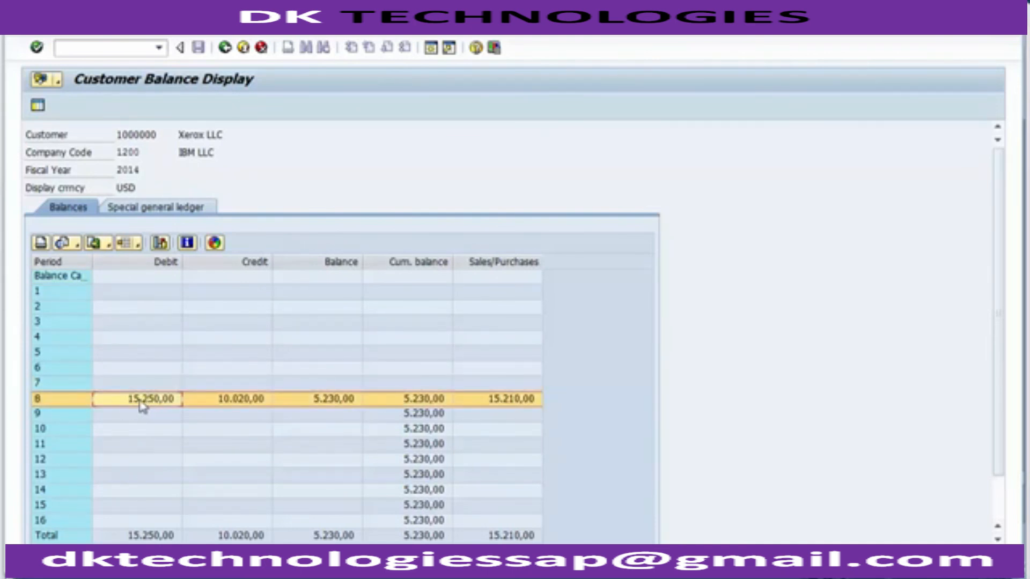
left_click(225, 407)
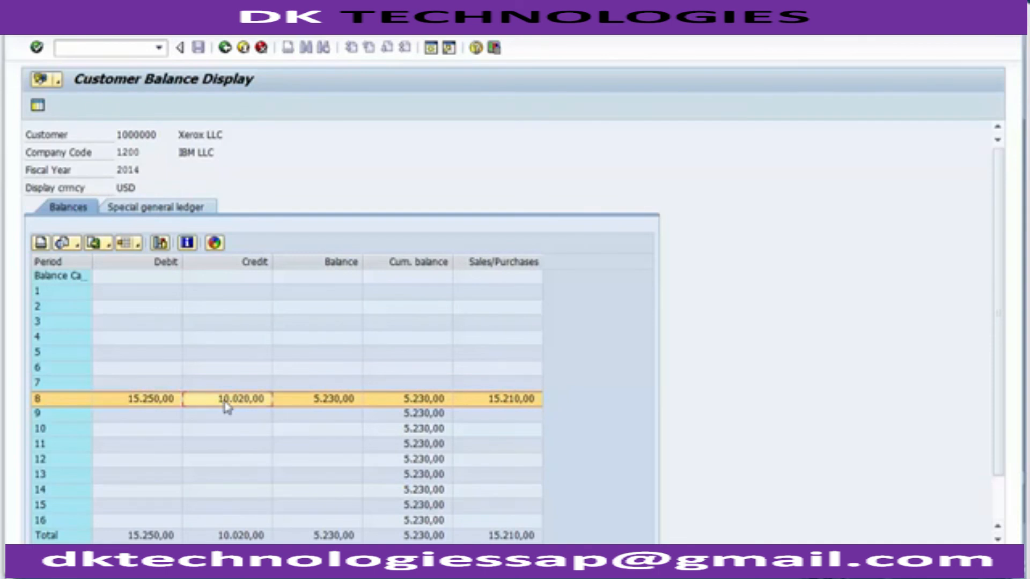